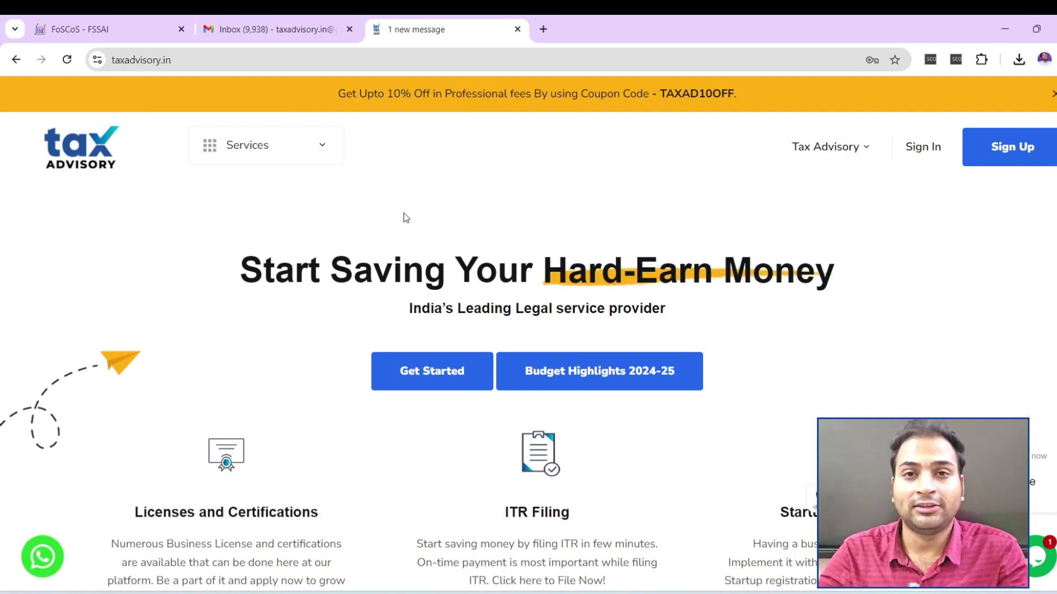
Return to the FoSCoS portal and open the Apply for New License/Registration page
{"action": "scroll", "coordinate": [410, 221], "scroll_direction": "down", "scroll_amount": 3}
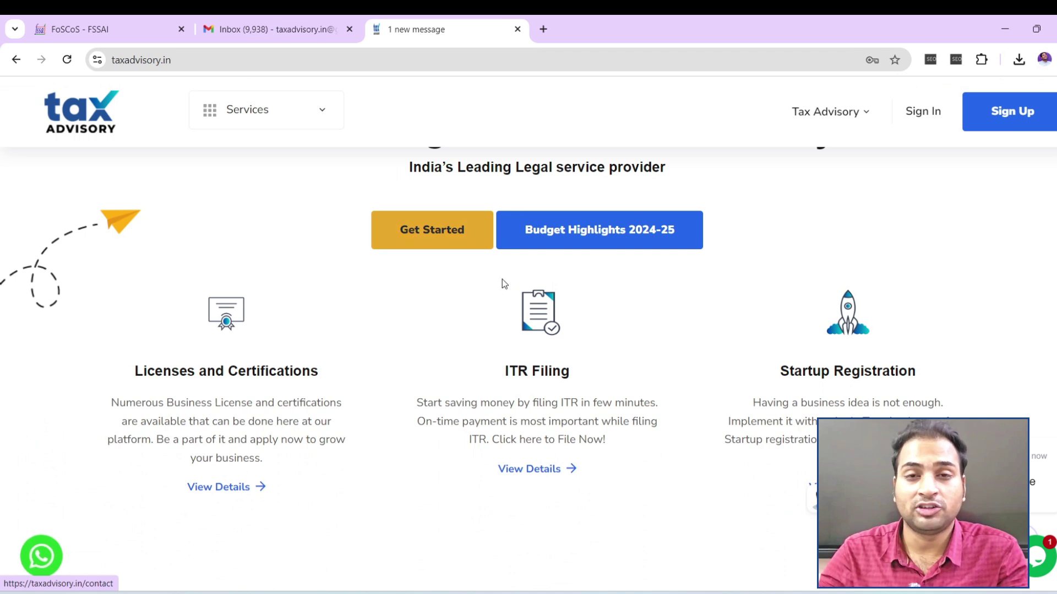
{"action": "scroll", "coordinate": [502, 279], "scroll_direction": "down", "scroll_amount": 15}
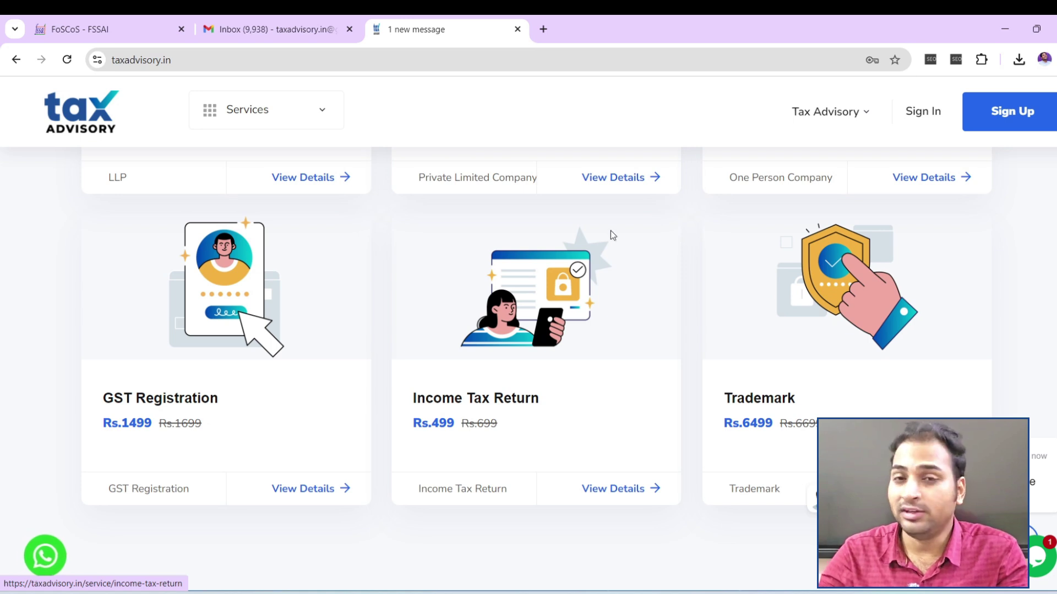
{"action": "scroll", "coordinate": [560, 231], "scroll_direction": "up", "scroll_amount": 10}
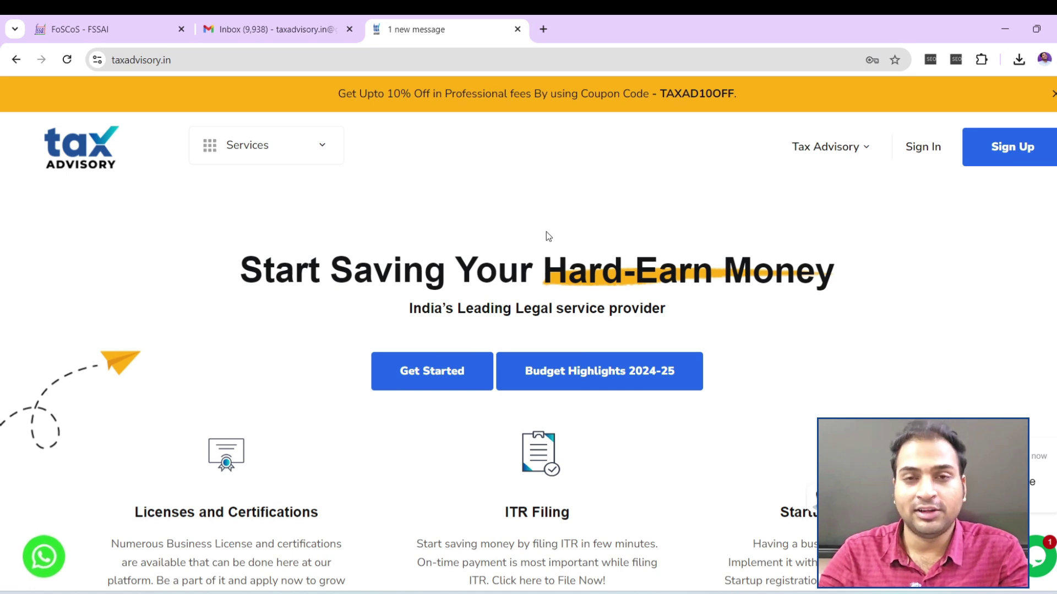
{"action": "left_click", "coordinate": [230, 19]}
{"action": "left_click", "coordinate": [104, 17]}
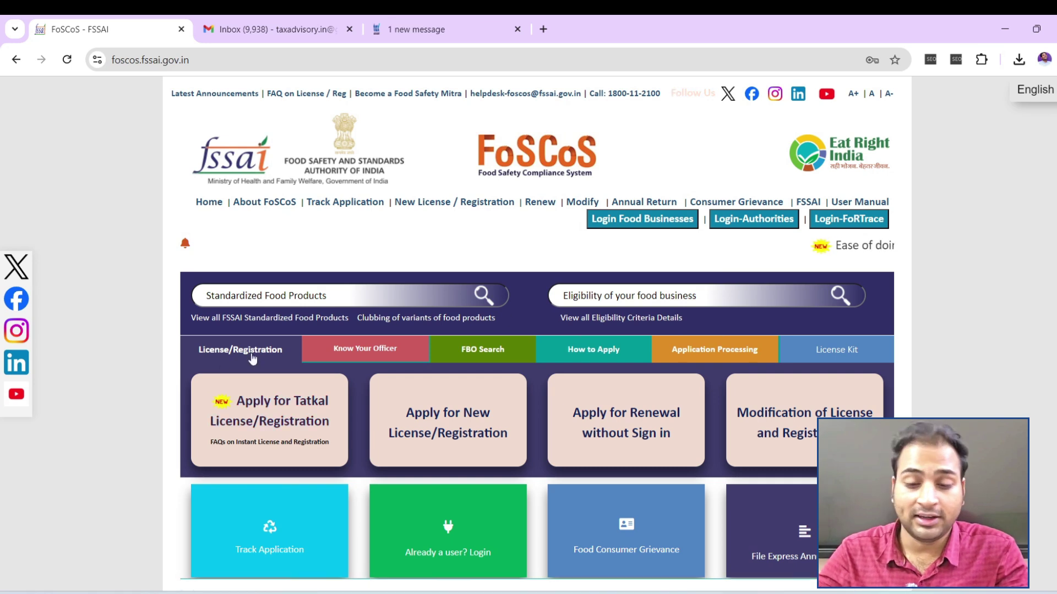
{"action": "scroll", "coordinate": [252, 359], "scroll_direction": "down", "scroll_amount": 6}
{"action": "scroll", "coordinate": [507, 314], "scroll_direction": "up", "scroll_amount": 6}
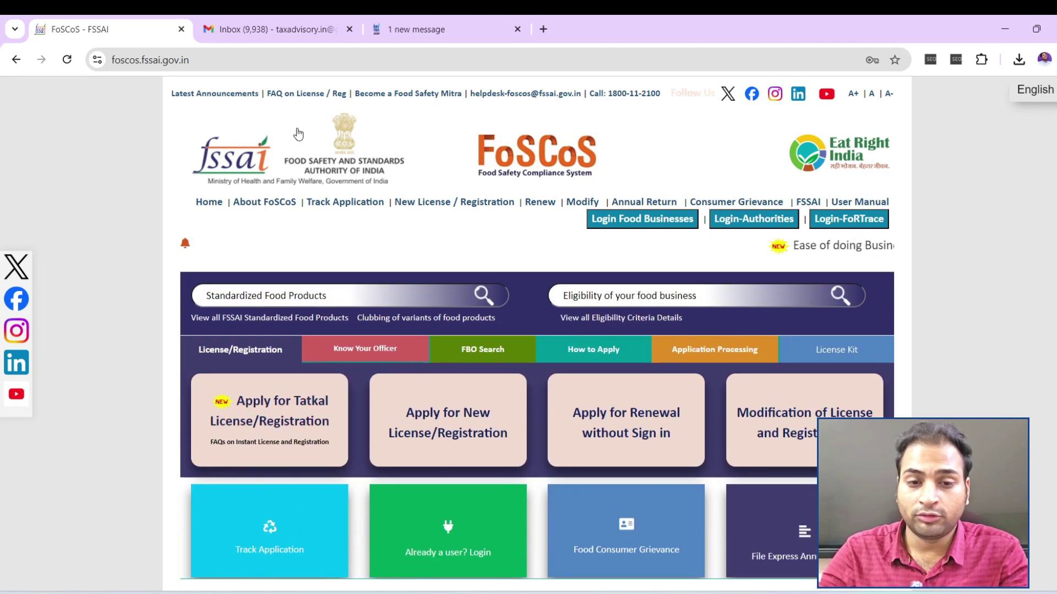
{"action": "key", "text": "ctrl+l"}
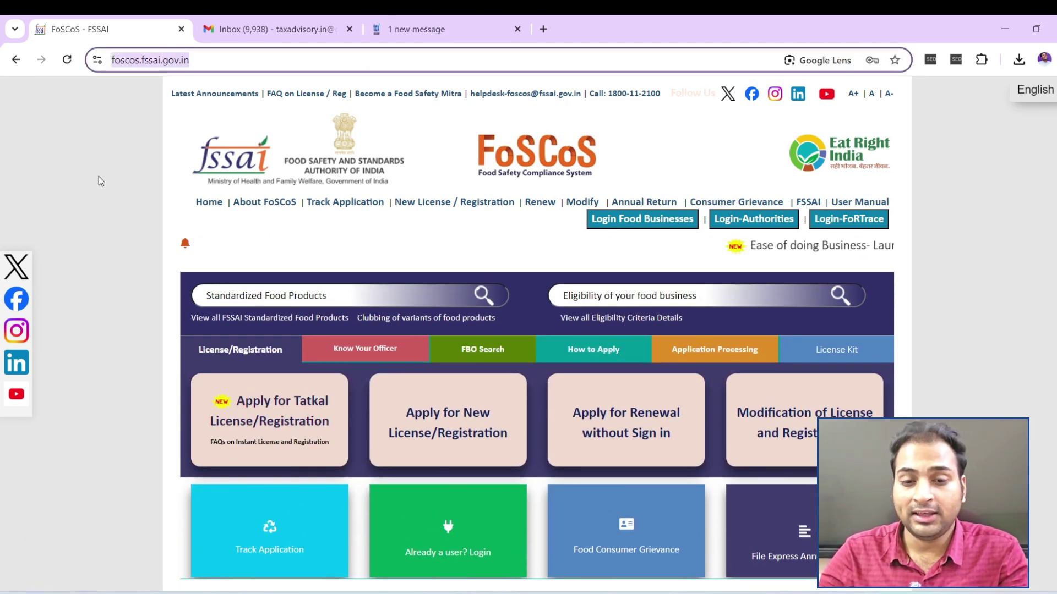
{"action": "left_click", "coordinate": [427, 421]}
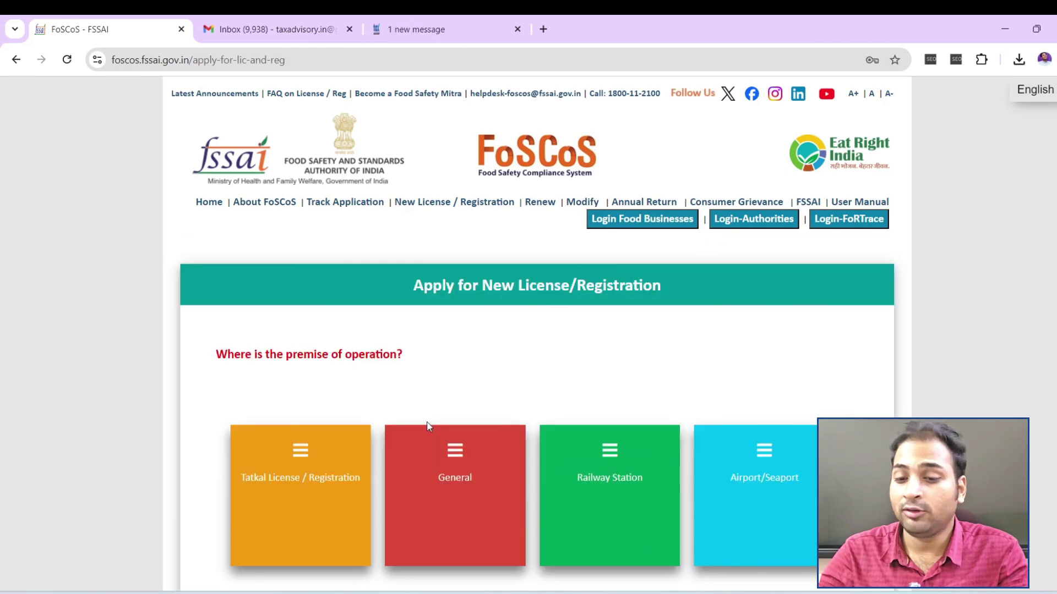
{"action": "scroll", "coordinate": [495, 386], "scroll_direction": "down", "scroll_amount": 5}
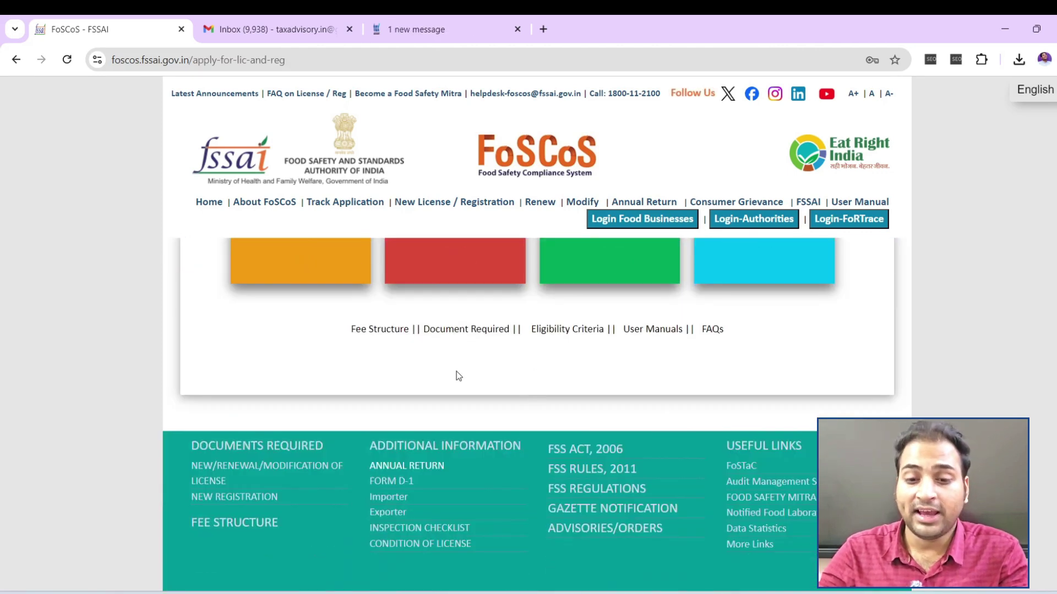
{"action": "scroll", "coordinate": [418, 373], "scroll_direction": "up", "scroll_amount": 3}
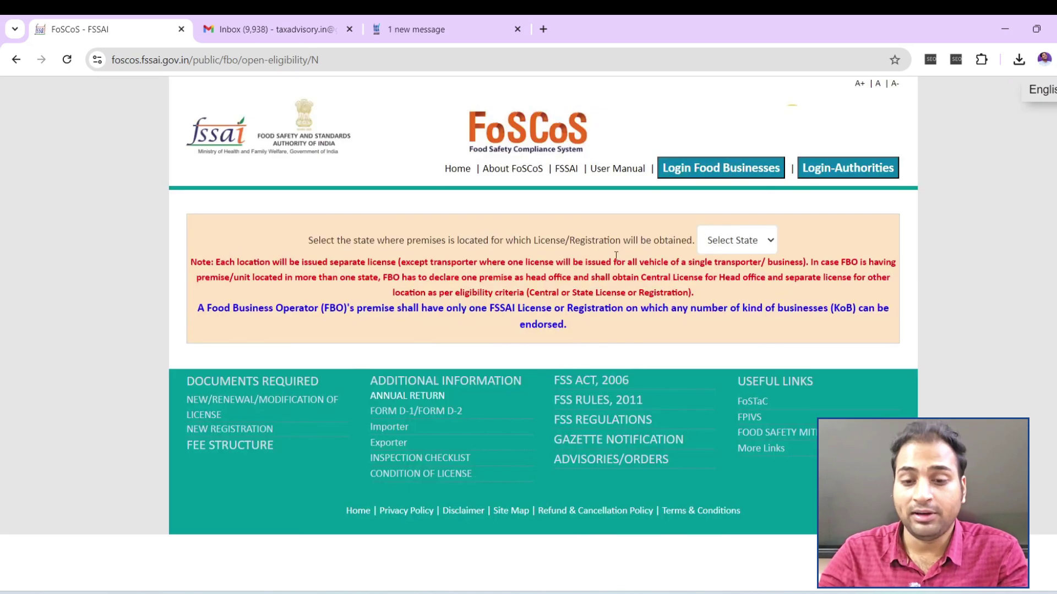
Pick Delhi as the premises state and bring the Kind of Business groups into view
{"action": "left_click", "coordinate": [663, 252]}
{"action": "scroll", "coordinate": [721, 398], "scroll_direction": "down", "scroll_amount": 5}
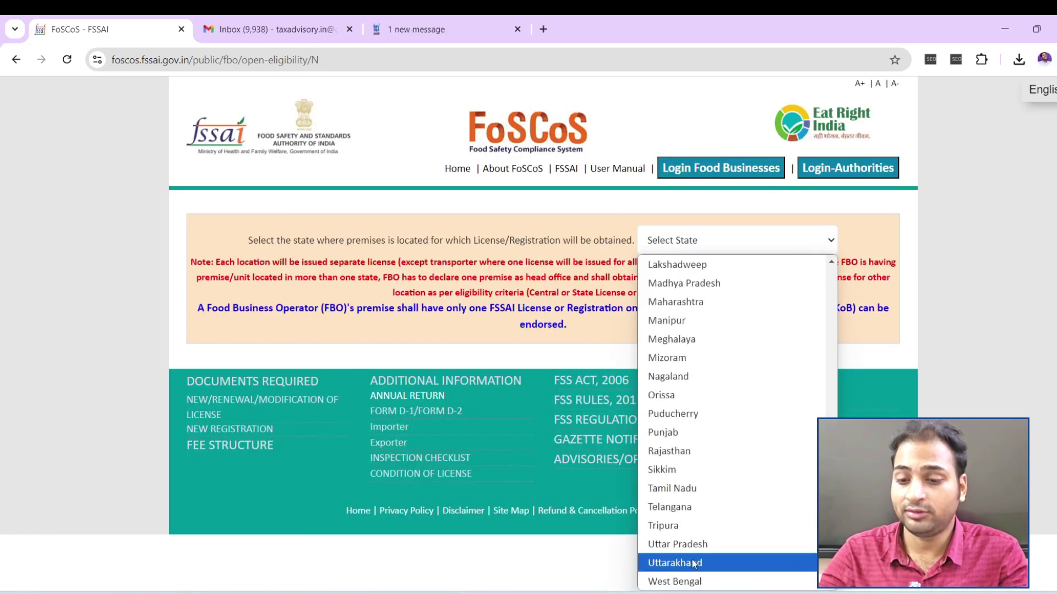
{"action": "scroll", "coordinate": [683, 507], "scroll_direction": "up", "scroll_amount": 2}
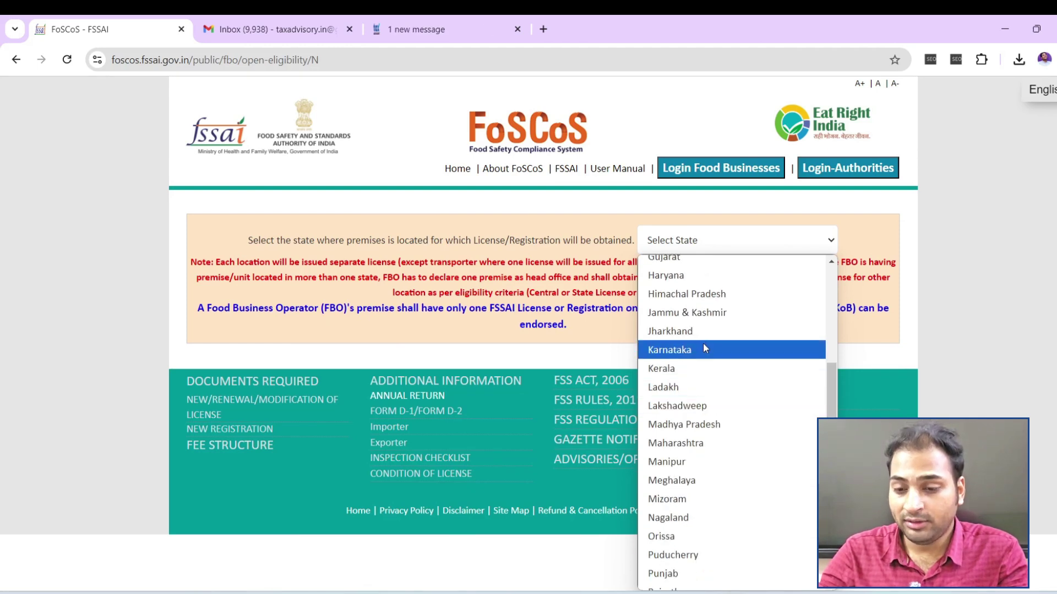
{"action": "scroll", "coordinate": [699, 402], "scroll_direction": "up", "scroll_amount": 3}
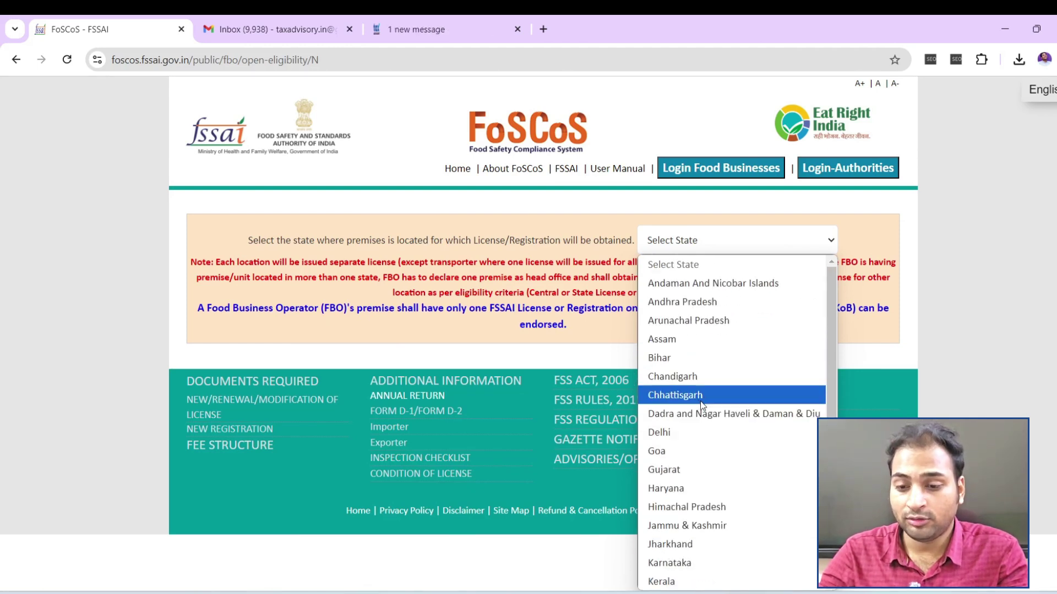
{"action": "scroll", "coordinate": [688, 435], "scroll_direction": "down", "scroll_amount": 5}
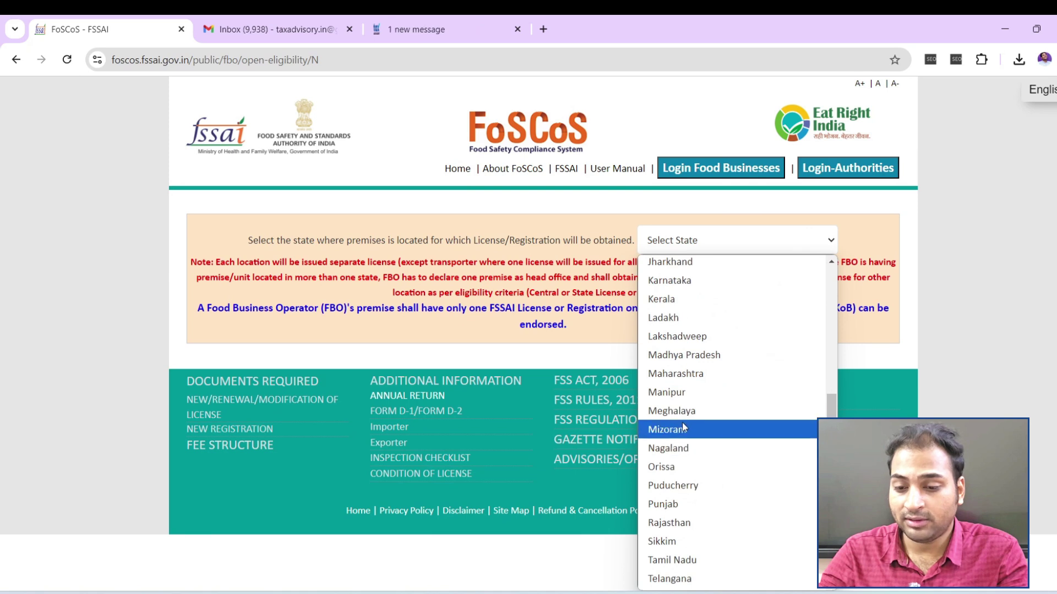
{"action": "scroll", "coordinate": [682, 545], "scroll_direction": "down", "scroll_amount": 2}
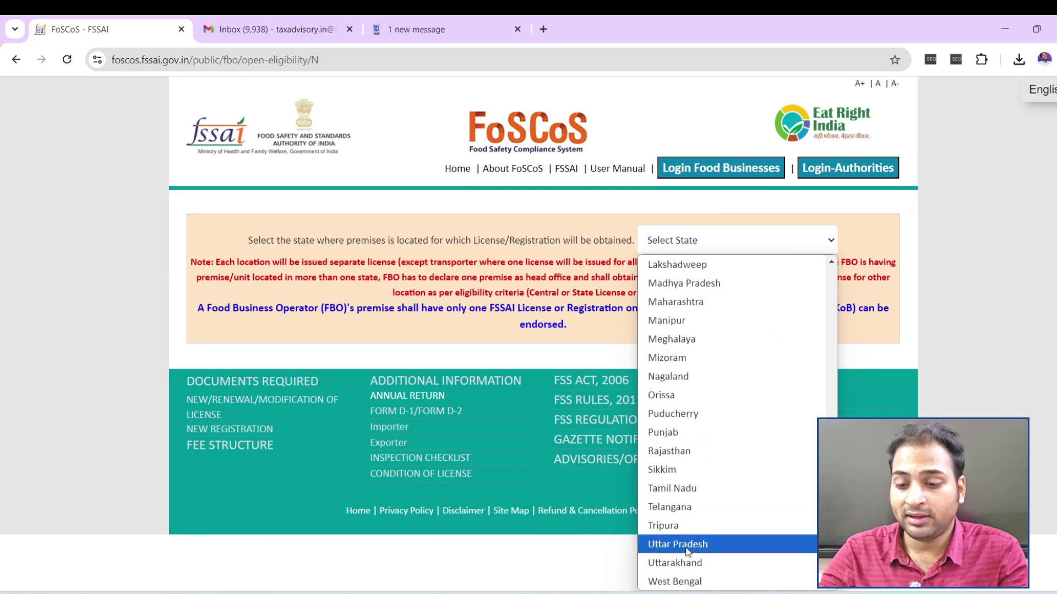
{"action": "scroll", "coordinate": [698, 353], "scroll_direction": "up", "scroll_amount": 5}
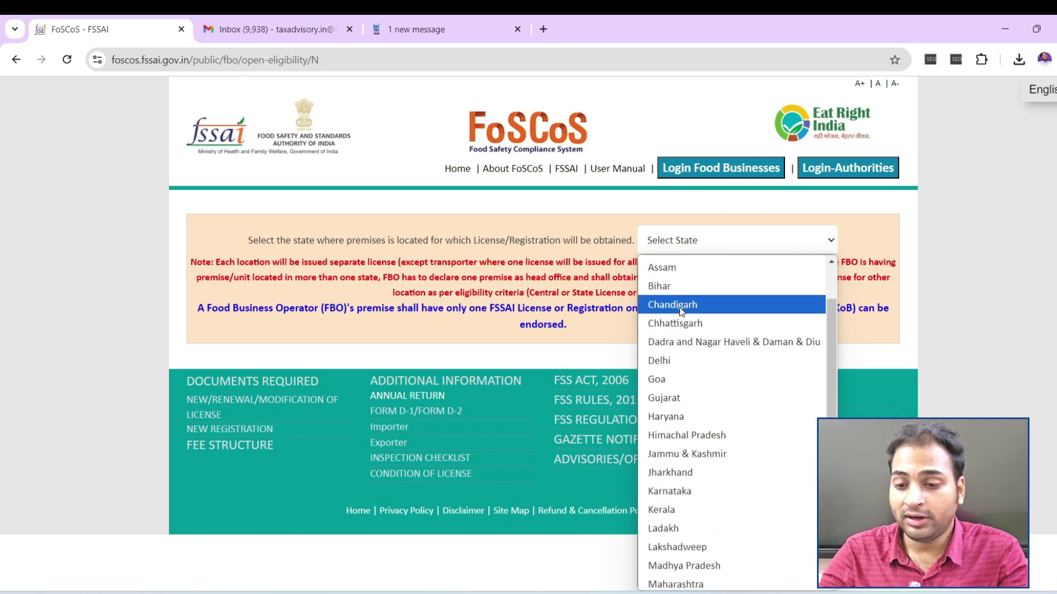
{"action": "left_click", "coordinate": [678, 360]}
{"action": "scroll", "coordinate": [626, 302], "scroll_direction": "down", "scroll_amount": 4}
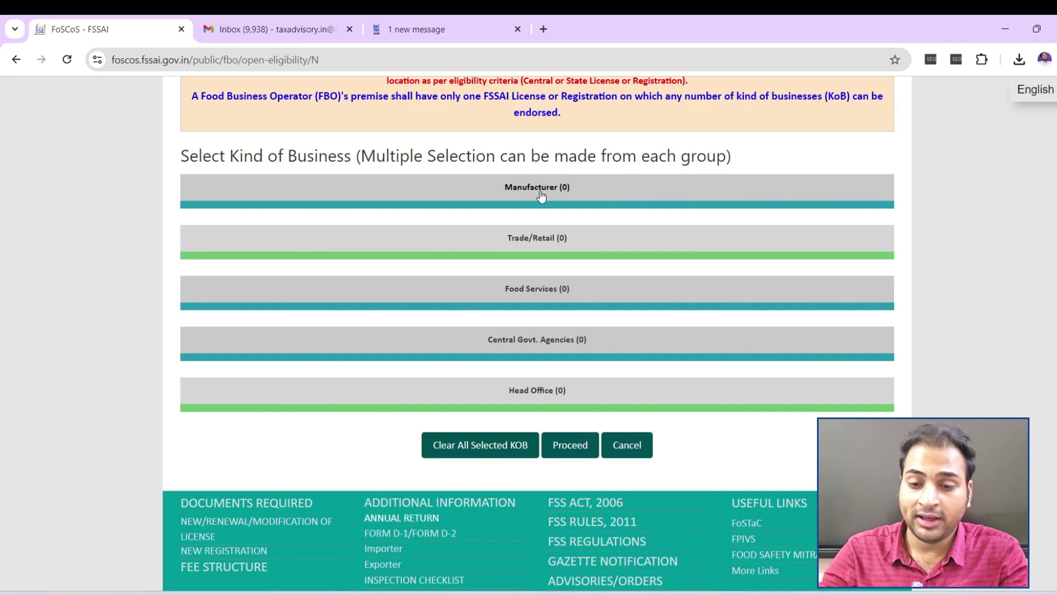
Under Trade/Retail > Trader/Merchant - Exporter, select Exports (Central License) as the business kind
{"action": "left_click", "coordinate": [538, 238]}
{"action": "scroll", "coordinate": [610, 351], "scroll_direction": "down", "scroll_amount": 2}
{"action": "scroll", "coordinate": [609, 351], "scroll_direction": "down", "scroll_amount": 1}
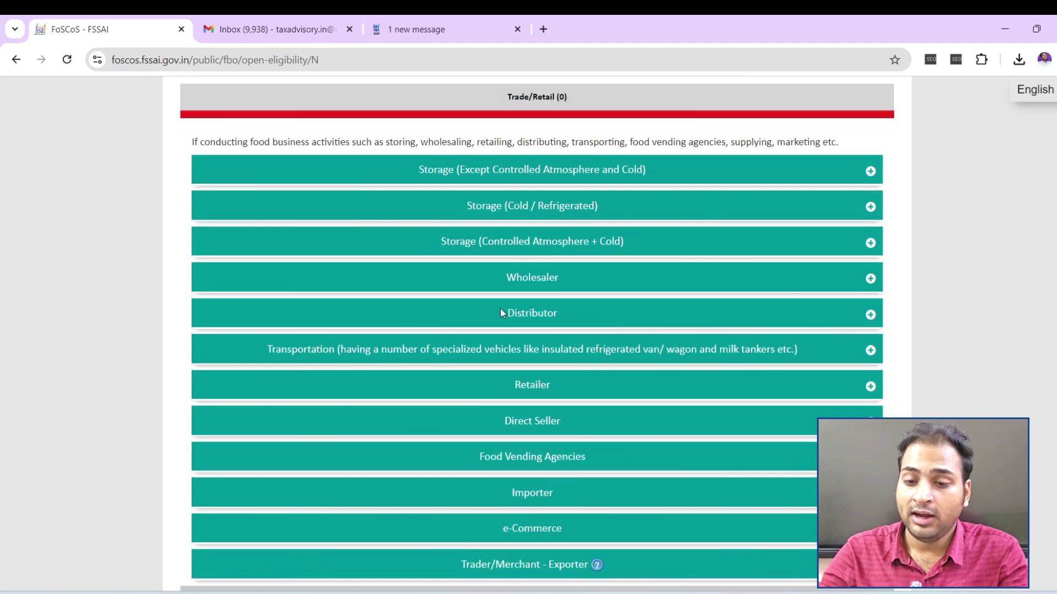
{"action": "left_click", "coordinate": [583, 279]}
{"action": "scroll", "coordinate": [352, 193], "scroll_direction": "down", "scroll_amount": 3}
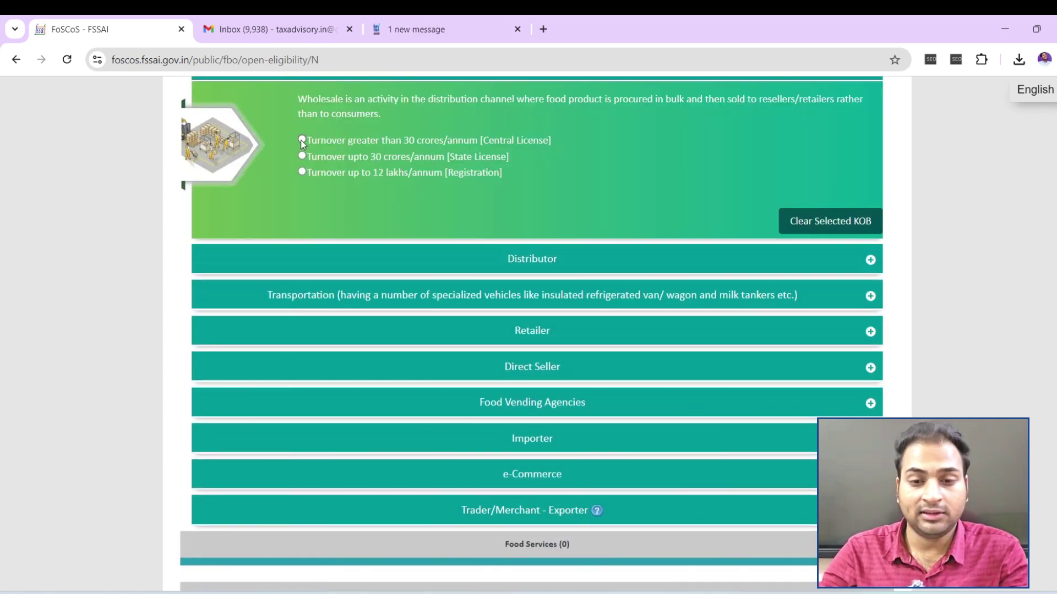
{"action": "left_click_drag", "start_coordinate": [325, 139], "coordinate": [471, 138]}
{"action": "scroll", "coordinate": [530, 187], "scroll_direction": "down", "scroll_amount": 4}
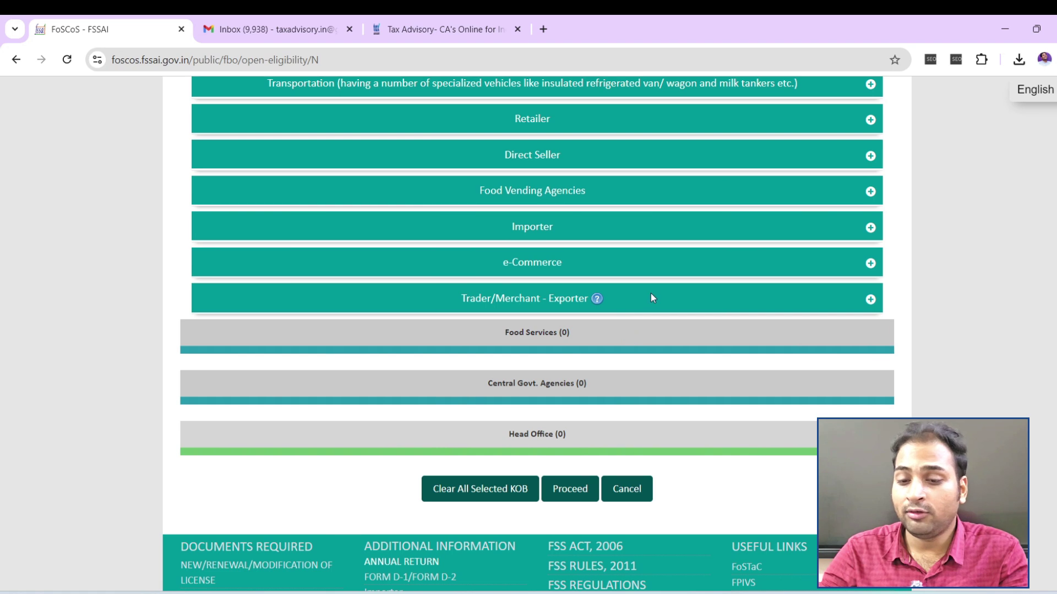
{"action": "left_click", "coordinate": [465, 307]}
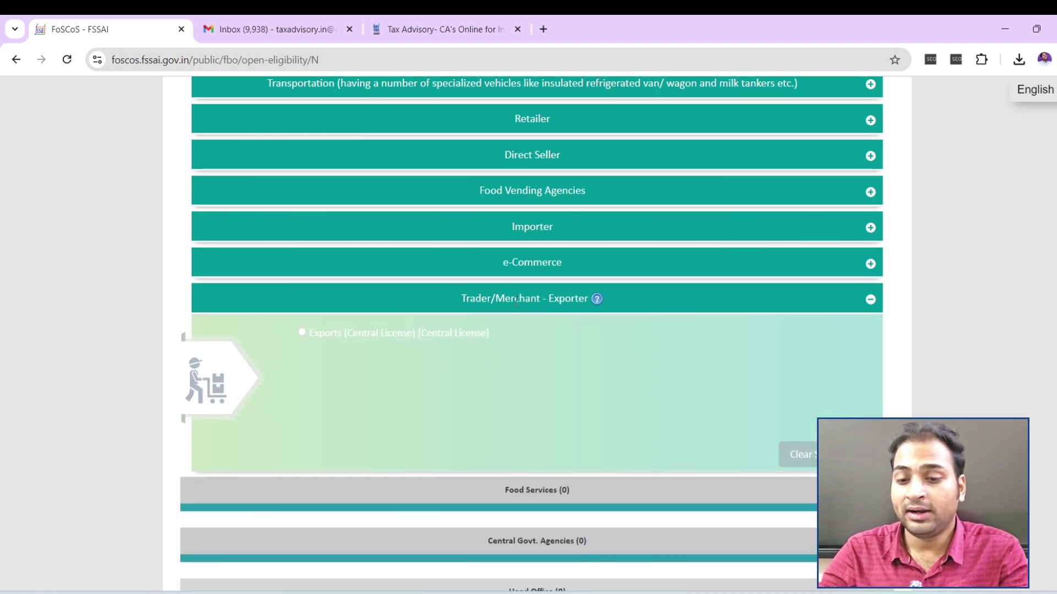
{"action": "left_click", "coordinate": [302, 334]}
{"action": "scroll", "coordinate": [537, 334], "scroll_direction": "down", "scroll_amount": 5}
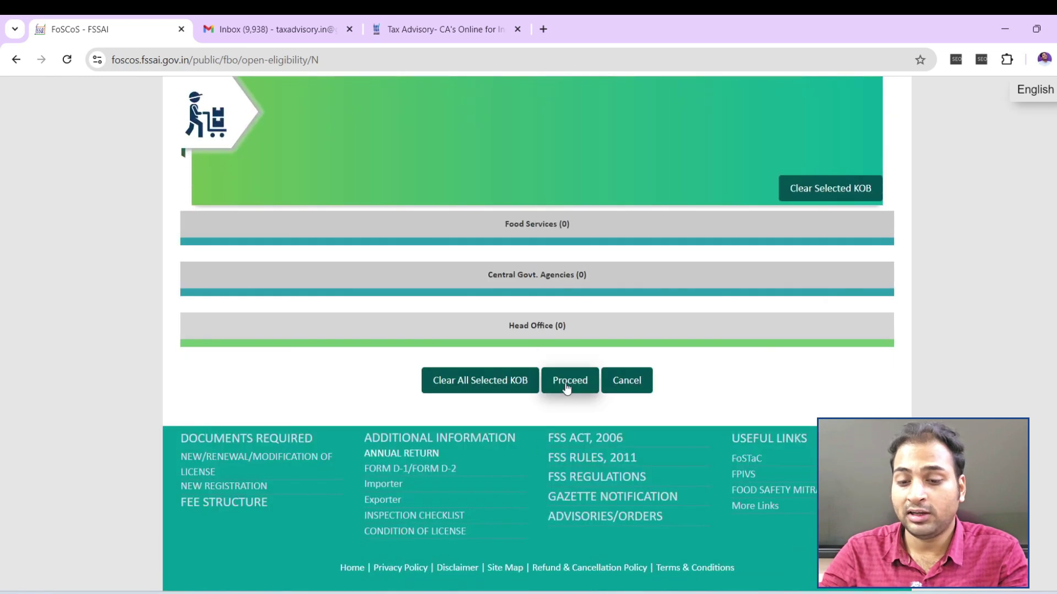
Check eligibility, confirm the Central License result for Only Exports, and proceed to Premises Detail
{"action": "left_click", "coordinate": [567, 384]}
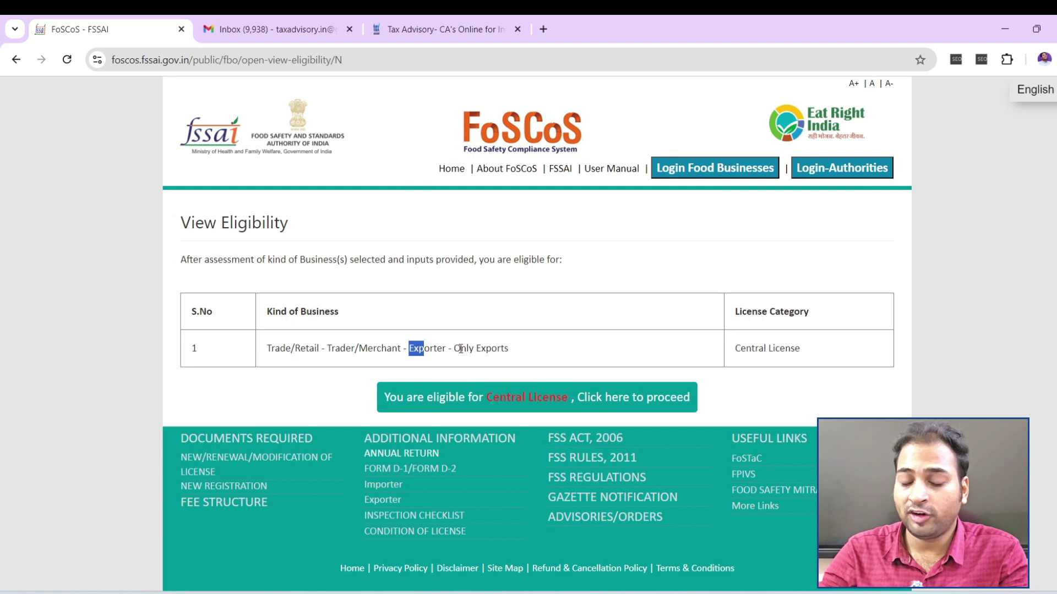
{"action": "left_click_drag", "start_coordinate": [461, 348], "coordinate": [523, 355]}
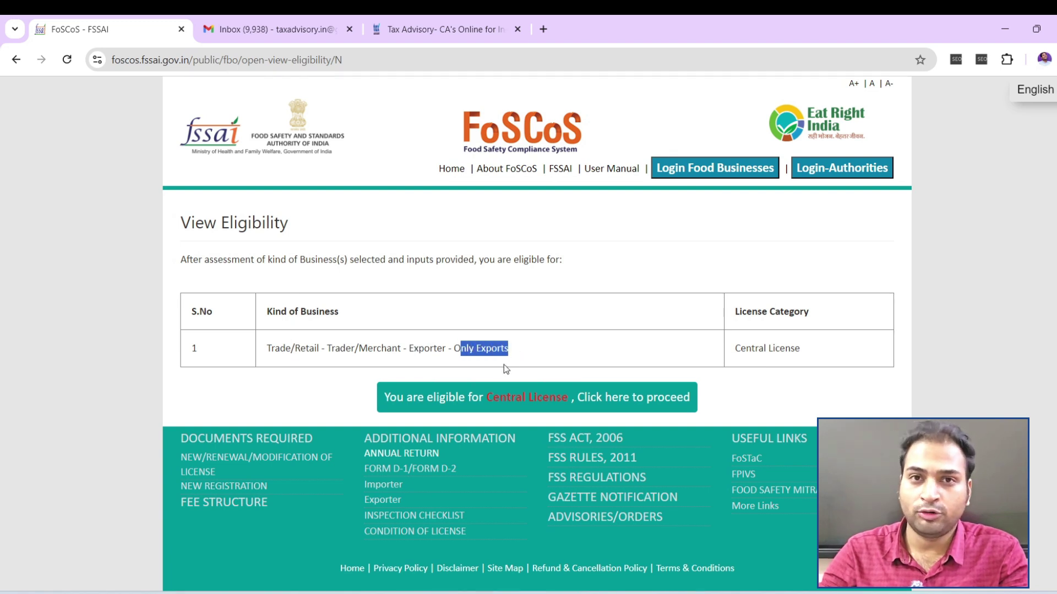
{"action": "left_click_drag", "start_coordinate": [736, 345], "coordinate": [805, 355]}
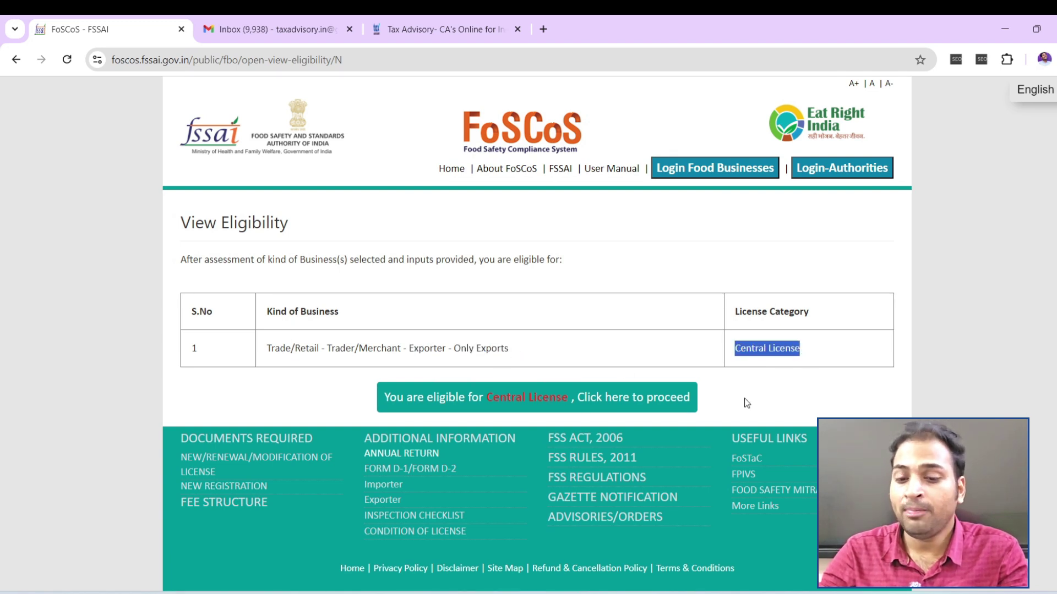
{"action": "left_click", "coordinate": [747, 403]}
{"action": "left_click", "coordinate": [530, 402]}
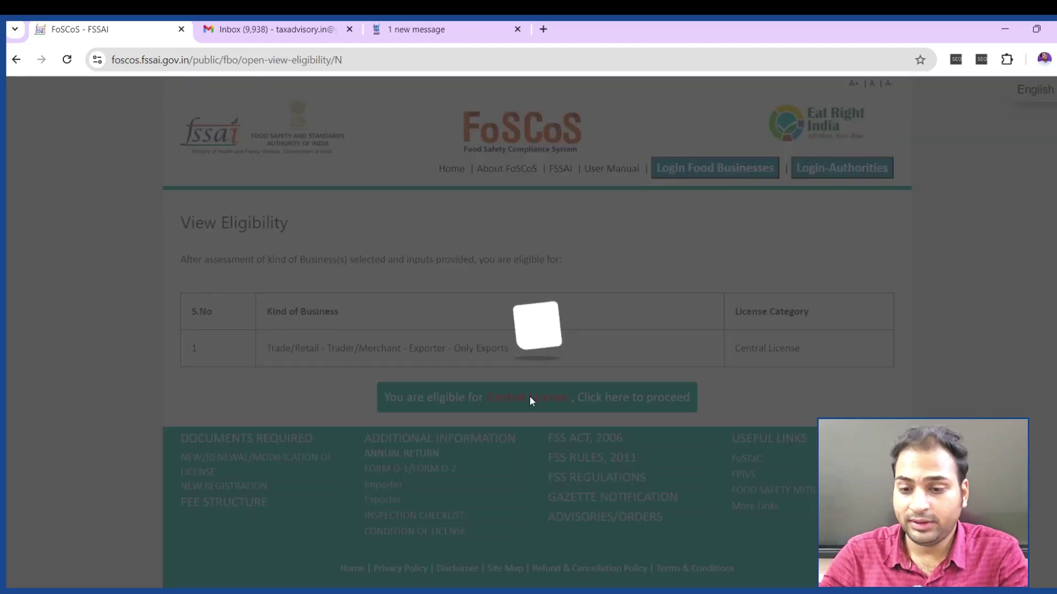
{"action": "scroll", "coordinate": [491, 383], "scroll_direction": "down", "scroll_amount": 4}
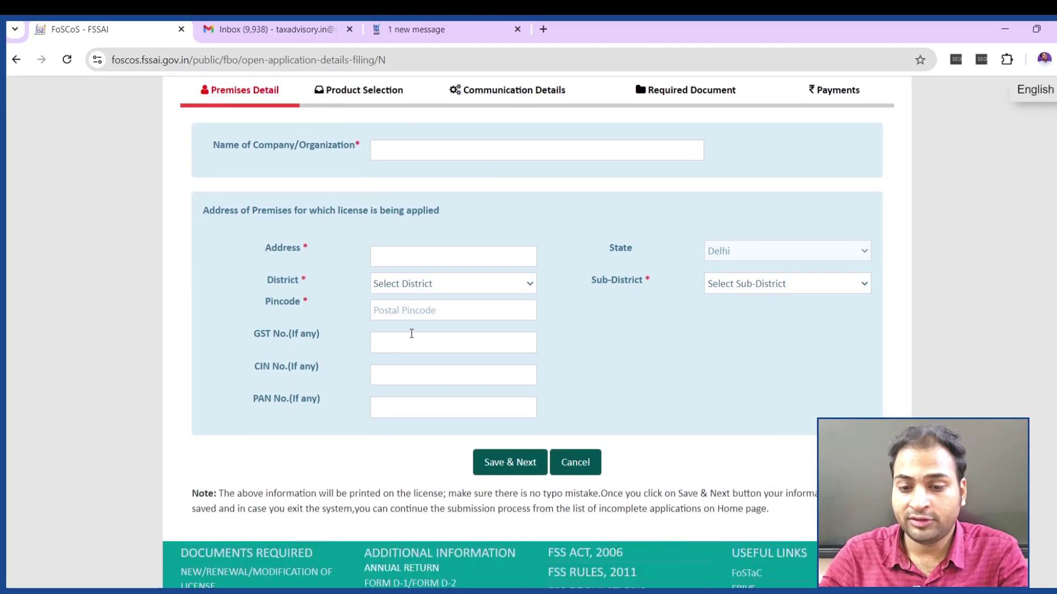
Enter 'Webvyas E-Retails Pvt Ltd' as the company or organisation name
{"action": "left_click_drag", "start_coordinate": [214, 142], "coordinate": [307, 143]}
{"action": "left_click", "coordinate": [321, 147]}
{"action": "left_click", "coordinate": [435, 150]}
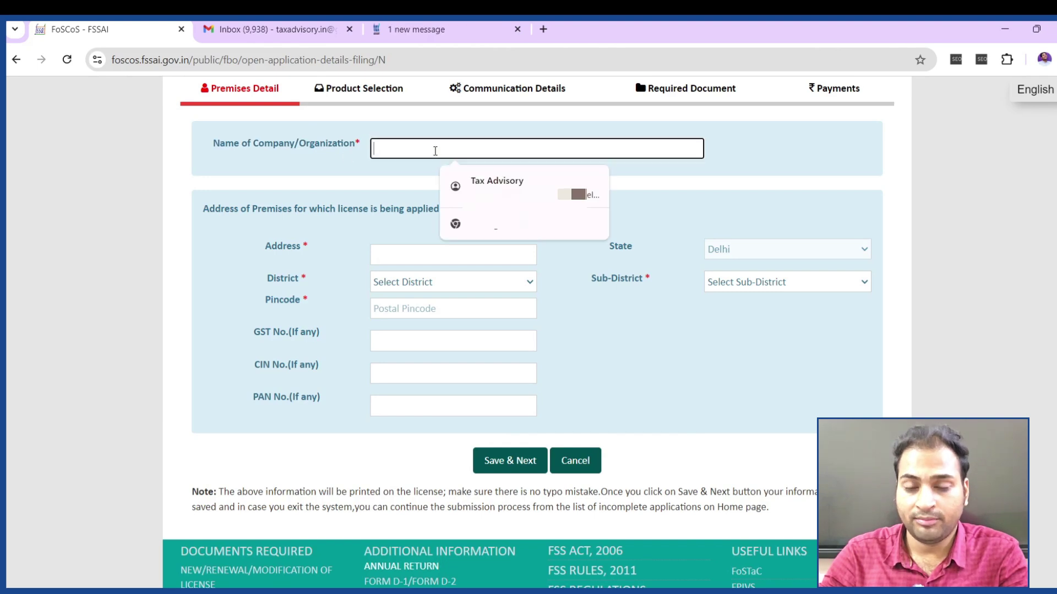
{"action": "type", "text": "We"}
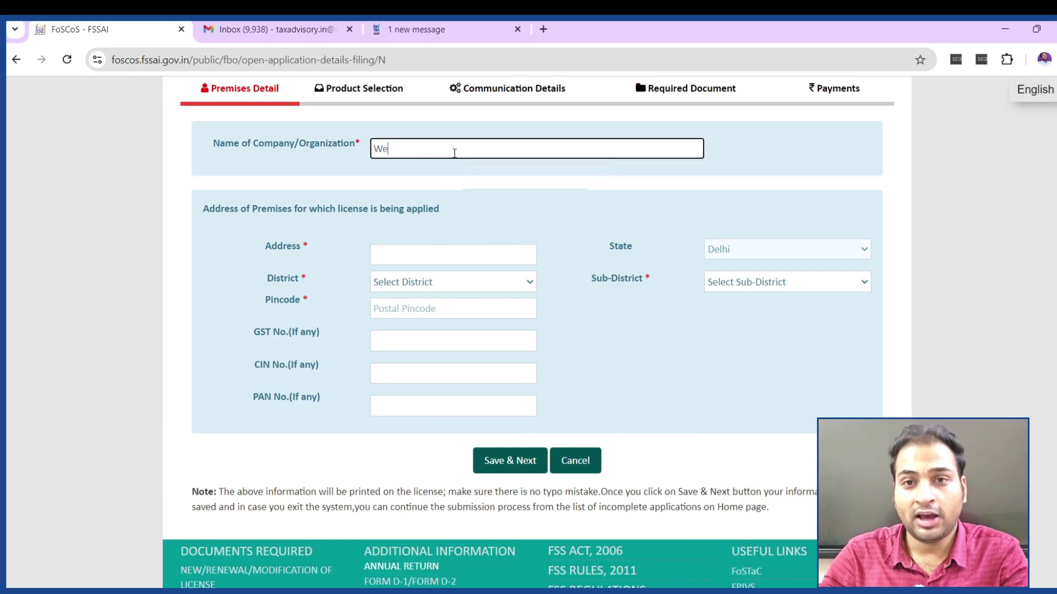
{"action": "type", "text": "bvyas e"}
{"action": "key", "text": "BackSpace"}
{"action": "key", "text": "BackSpace"}
{"action": "type", "text": "E-Ret"}
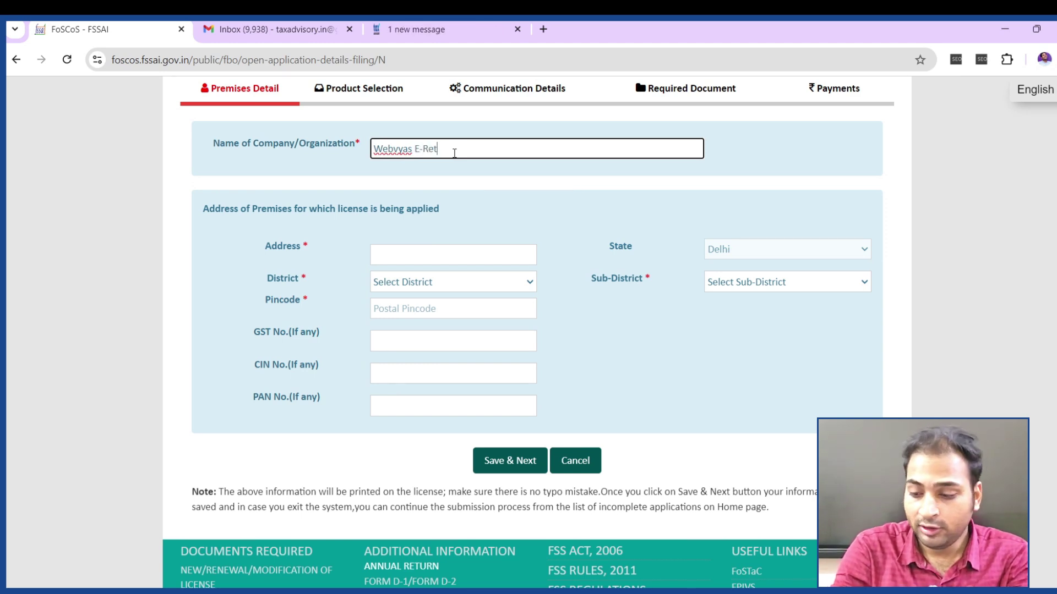
{"action": "type", "text": "ails Pvt"}
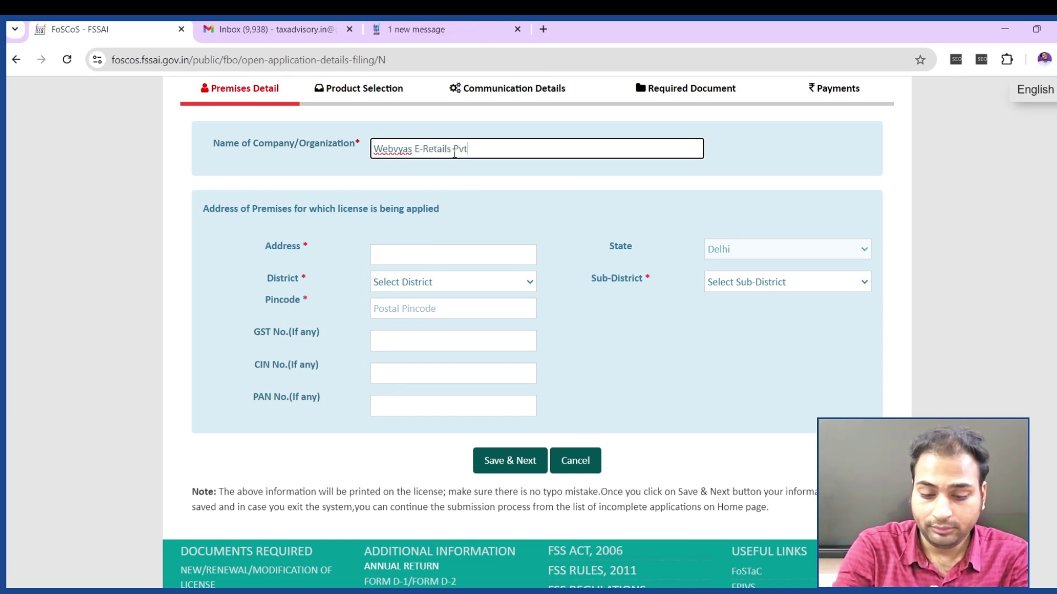
{"action": "type", "text": " Ltd"}
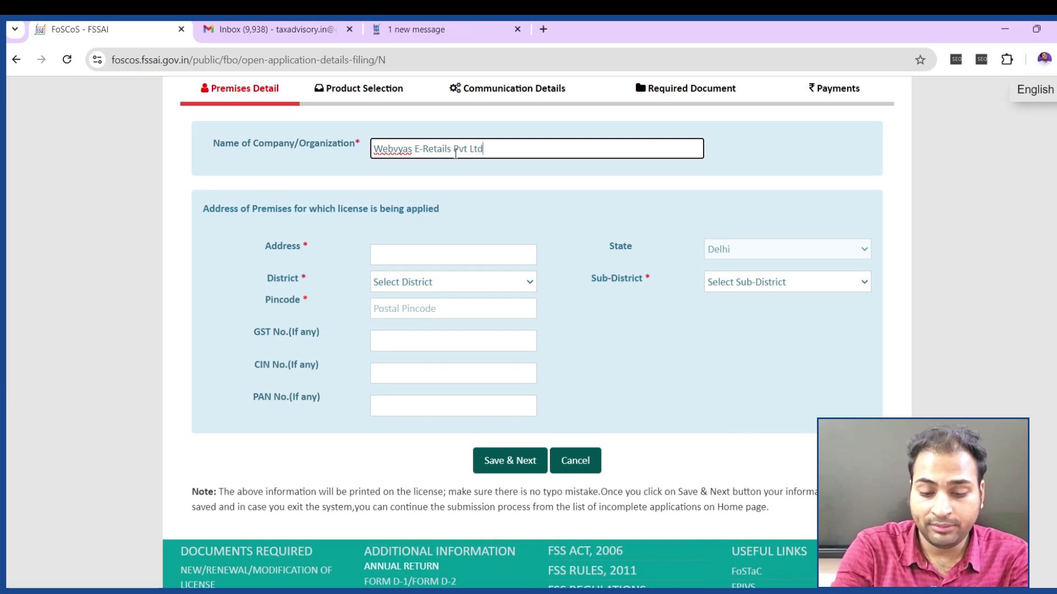
Fill the premises address from the saved suggestion, with District Central, Sub-District KAROL BAGH and pincode 110091
{"action": "left_click", "coordinate": [407, 249]}
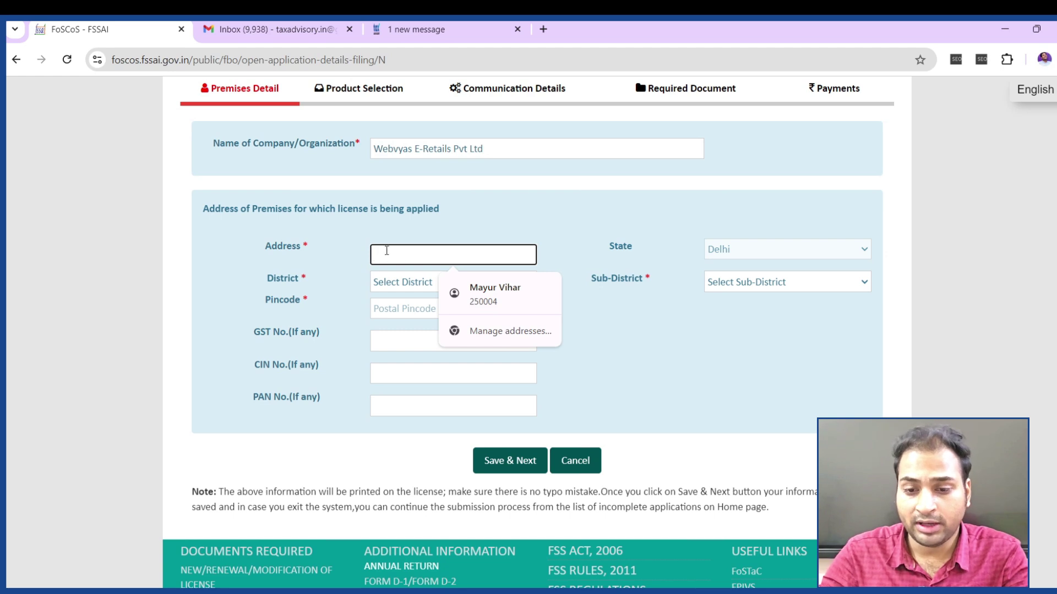
{"action": "left_click", "coordinate": [498, 290]}
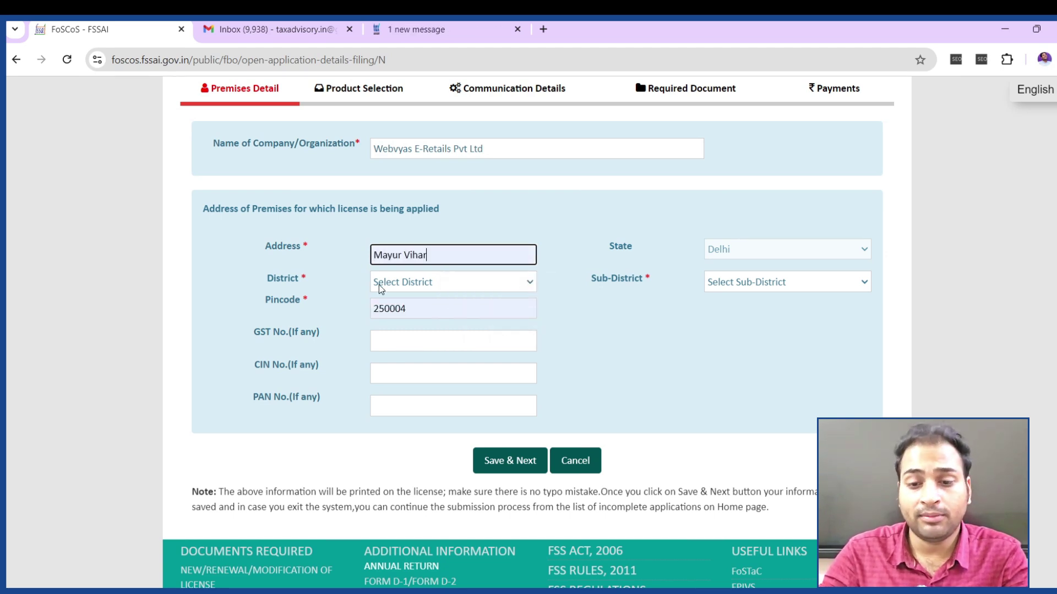
{"action": "left_click", "coordinate": [441, 282]}
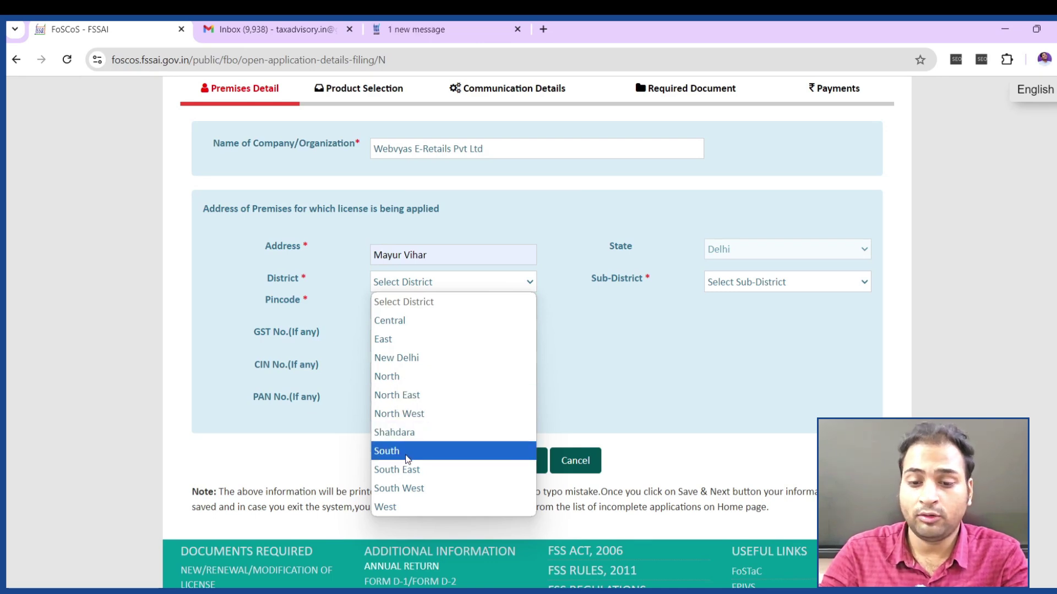
{"action": "left_click", "coordinate": [422, 321]}
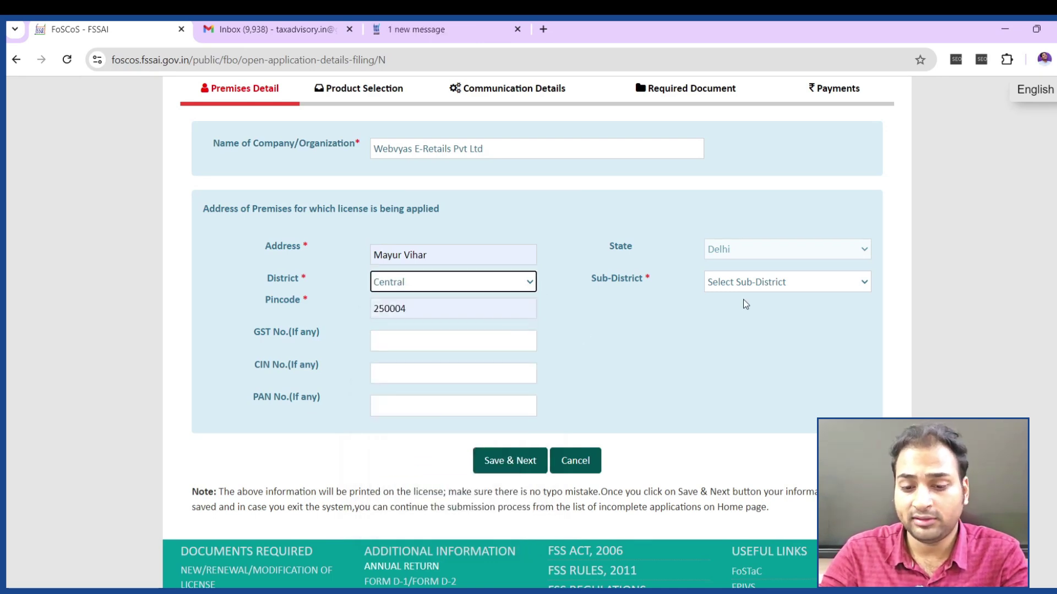
{"action": "left_click", "coordinate": [741, 283]}
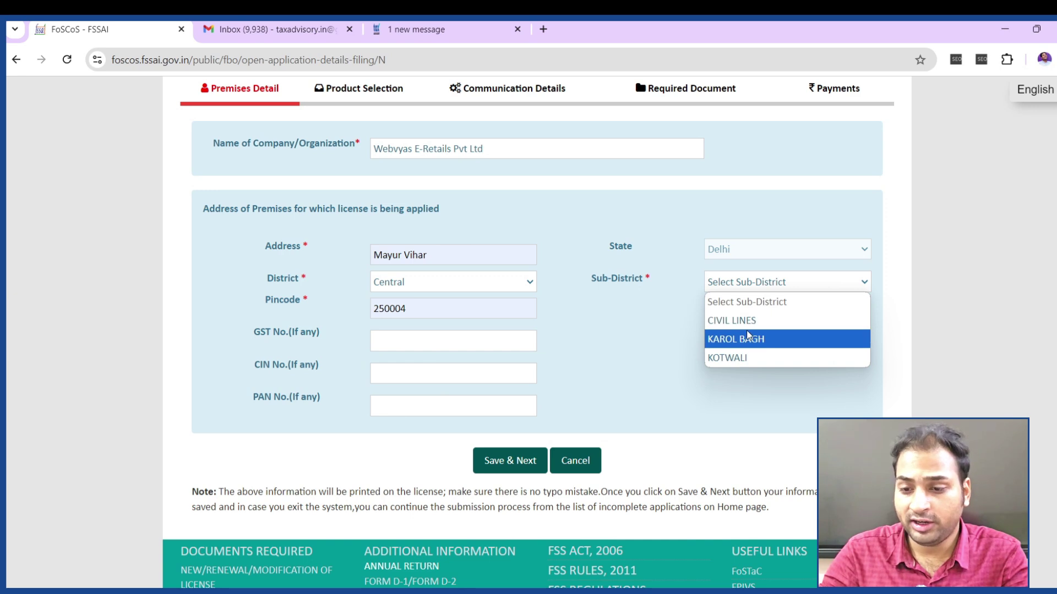
{"action": "left_click", "coordinate": [738, 339]}
{"action": "left_click", "coordinate": [416, 309]}
{"action": "left_click_drag", "start_coordinate": [415, 309], "coordinate": [330, 311]}
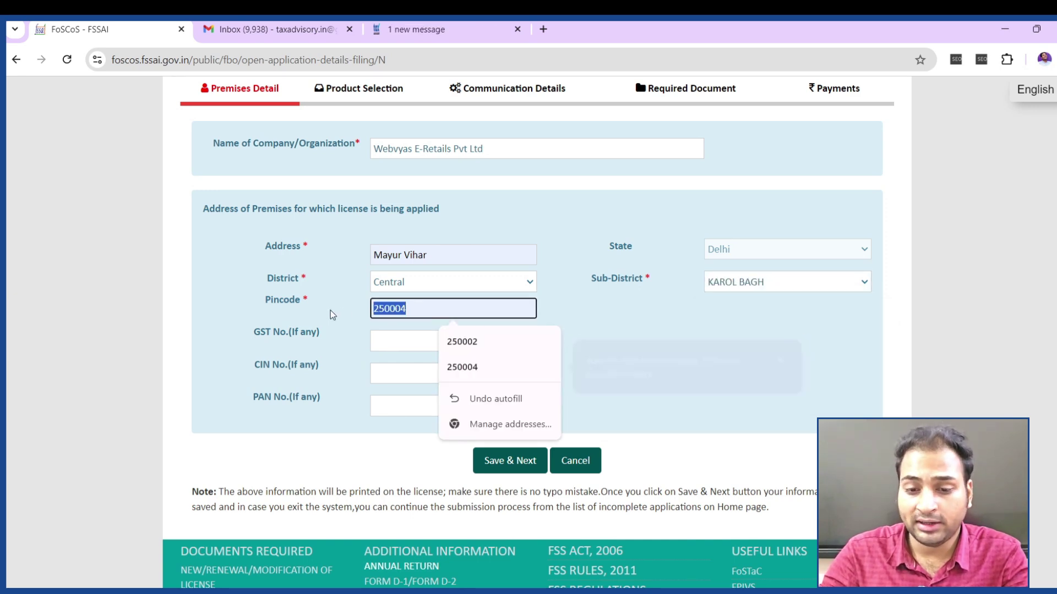
{"action": "type", "text": "110091"}
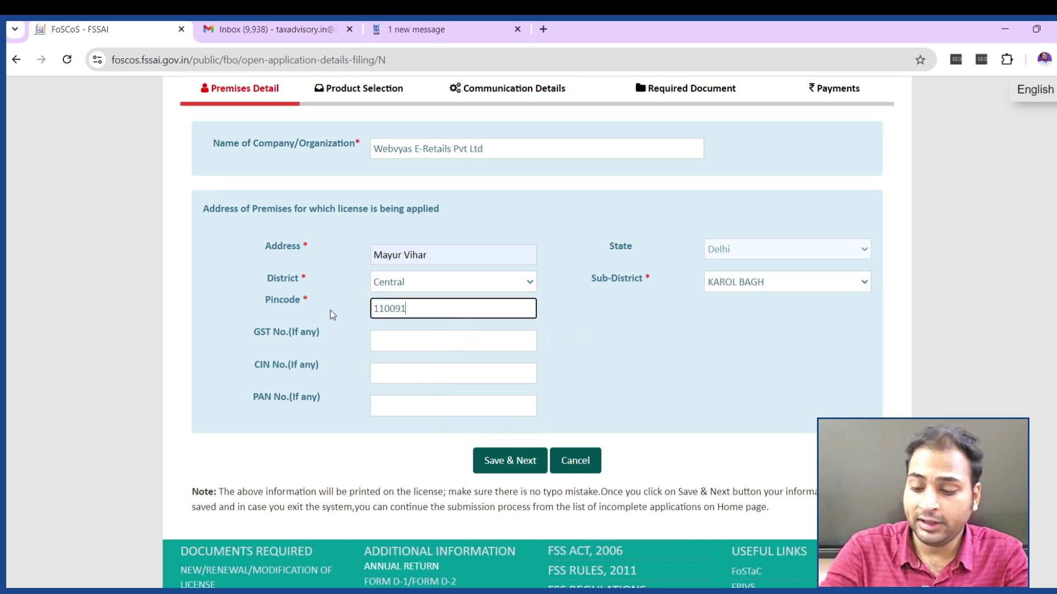
{"action": "left_click", "coordinate": [563, 312]}
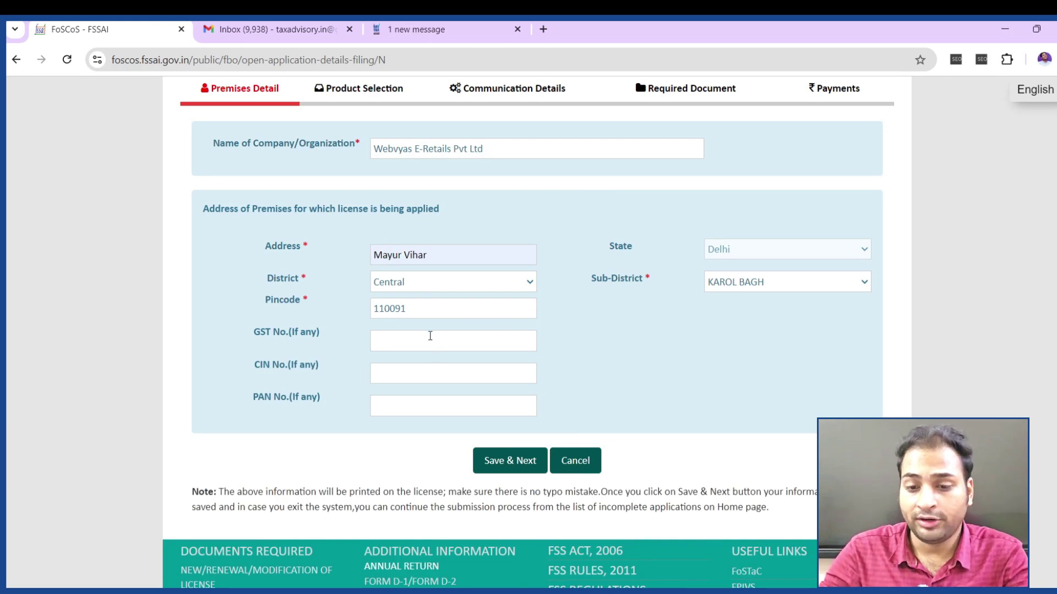
Leave GST, CIN and PAN blank, save the premises details, and accept the suggested map location
{"action": "left_click", "coordinate": [382, 341]}
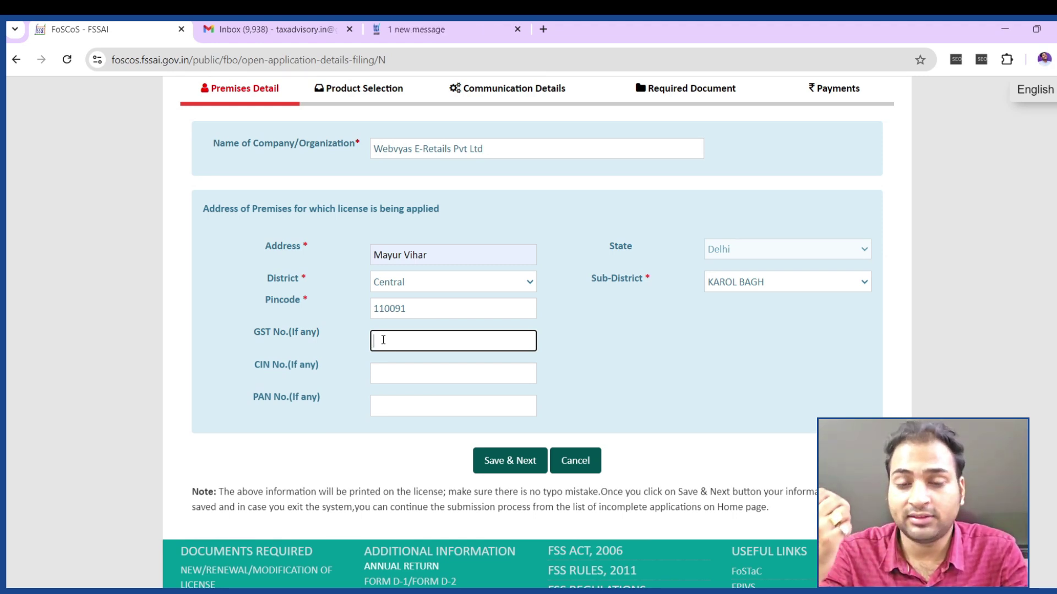
{"action": "left_click", "coordinate": [432, 367]}
{"action": "left_click", "coordinate": [434, 411]}
{"action": "left_click", "coordinate": [451, 374]}
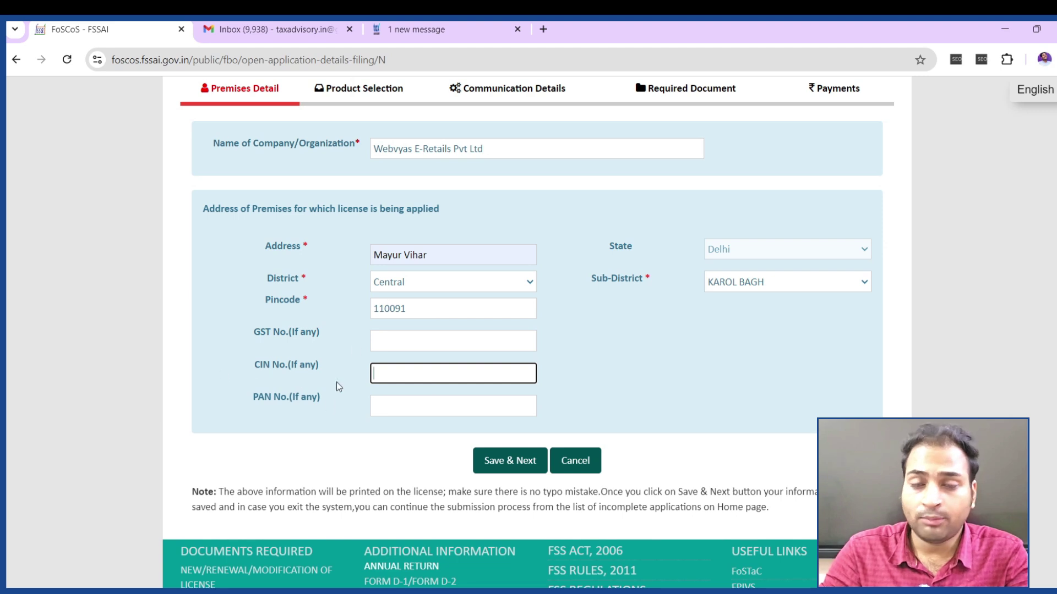
{"action": "left_click_drag", "start_coordinate": [261, 365], "coordinate": [311, 366]}
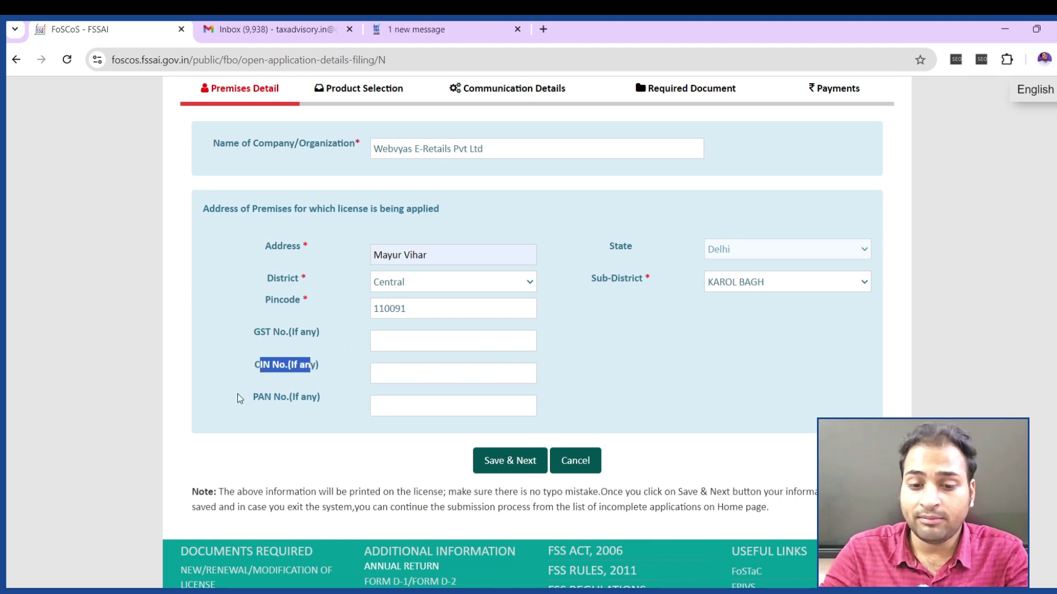
{"action": "left_click_drag", "start_coordinate": [240, 399], "coordinate": [326, 401]}
{"action": "left_click", "coordinate": [509, 461]}
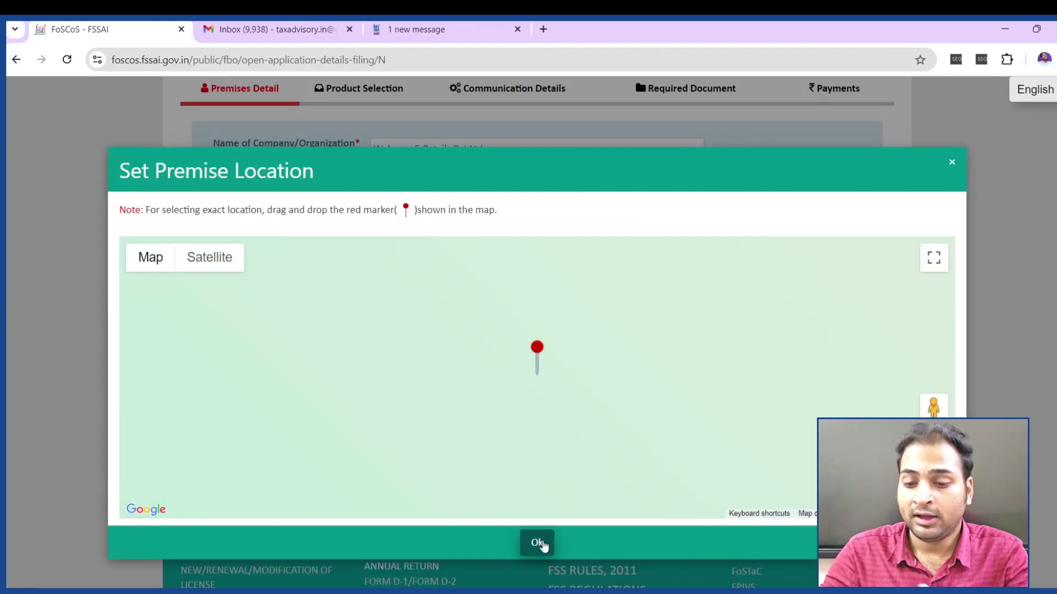
{"action": "left_click", "coordinate": [537, 543]}
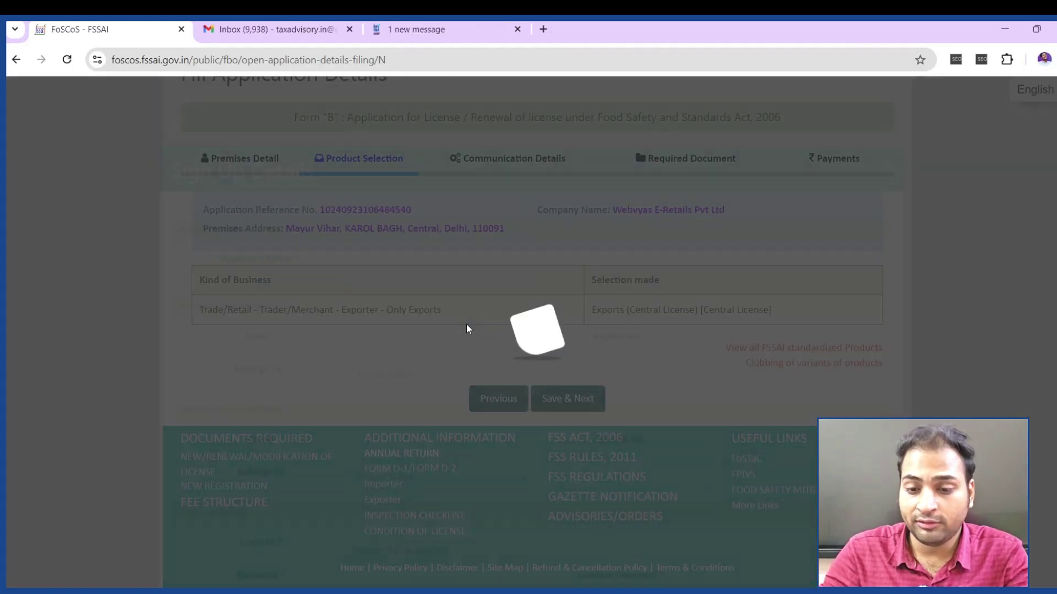
Enter the applicant's name, the saved primary e-mail and the primary mobile number, with the contact marked Self
{"action": "scroll", "coordinate": [495, 380], "scroll_direction": "down", "scroll_amount": 4}
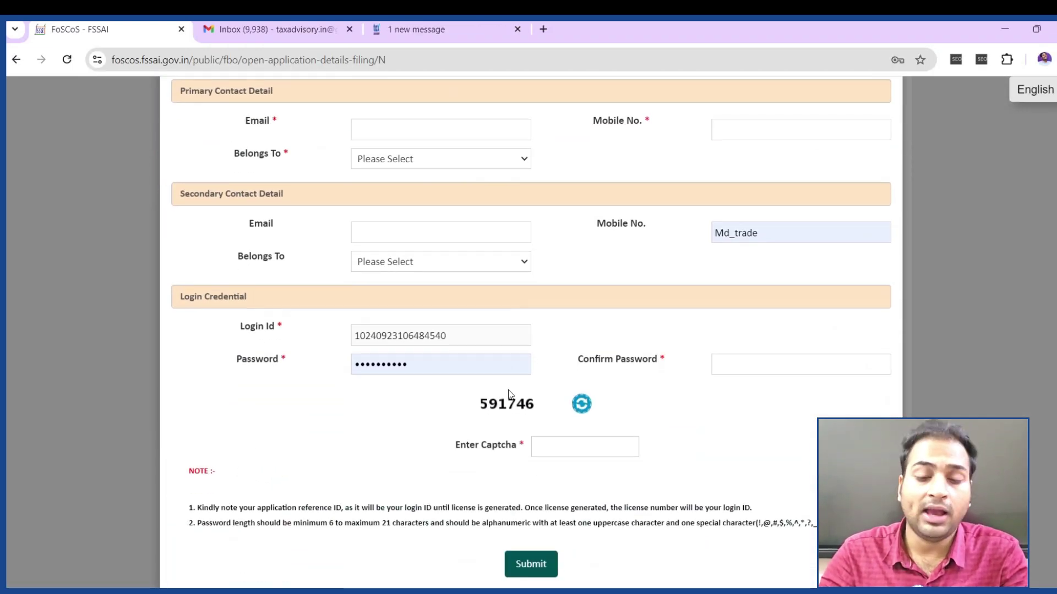
{"action": "scroll", "coordinate": [509, 393], "scroll_direction": "up", "scroll_amount": 4}
{"action": "left_click", "coordinate": [379, 268]}
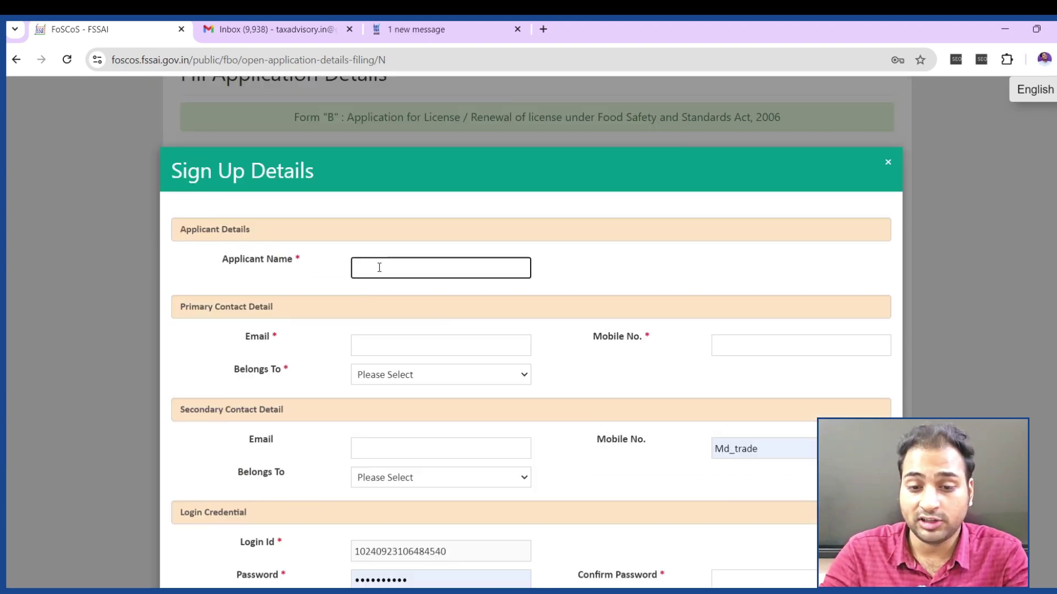
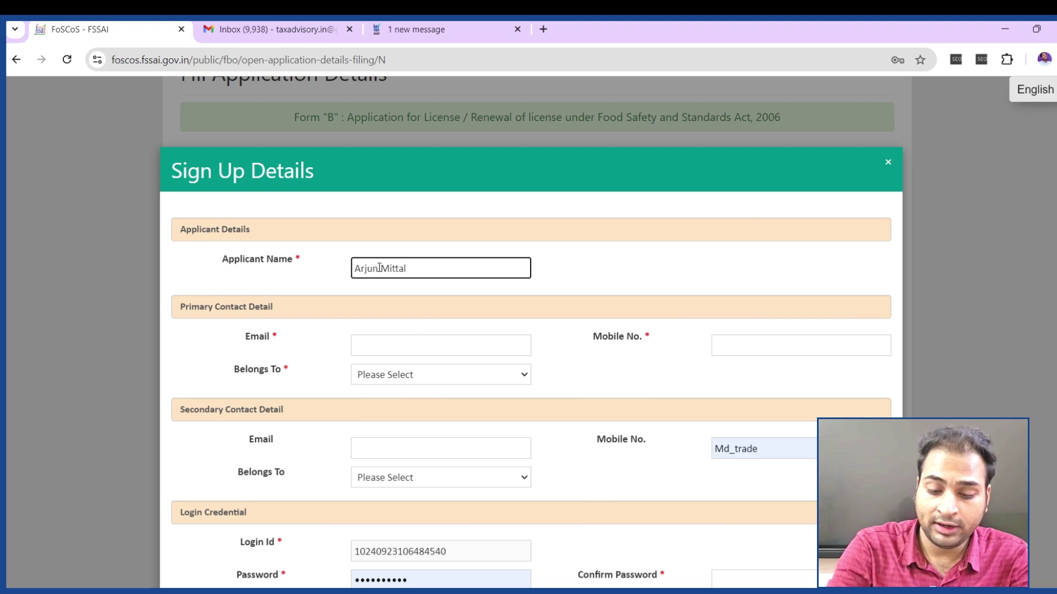
{"action": "left_click", "coordinate": [410, 341]}
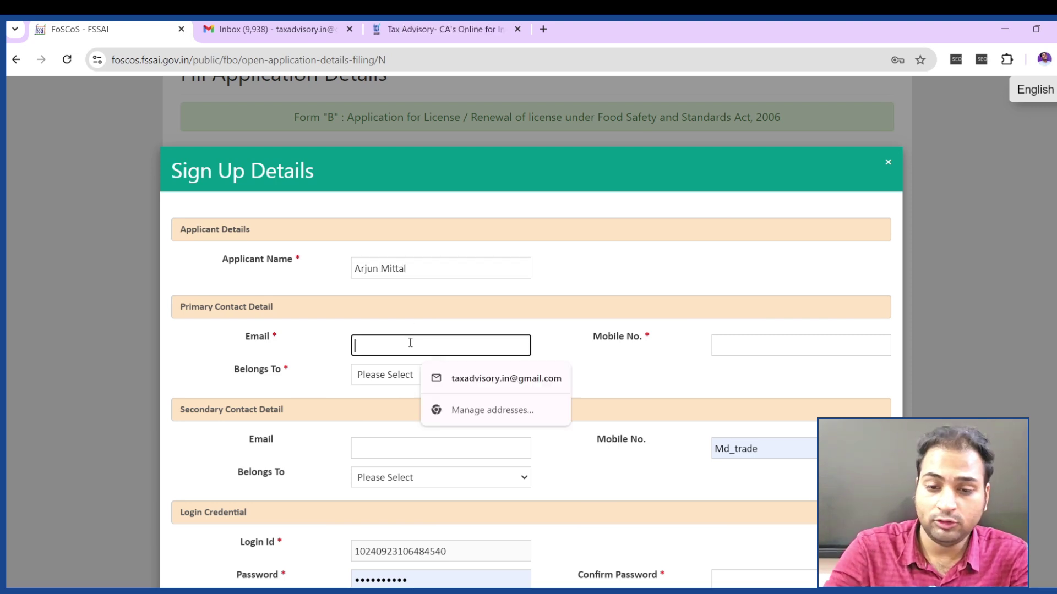
{"action": "left_click", "coordinate": [496, 385]}
{"action": "left_click", "coordinate": [768, 342]}
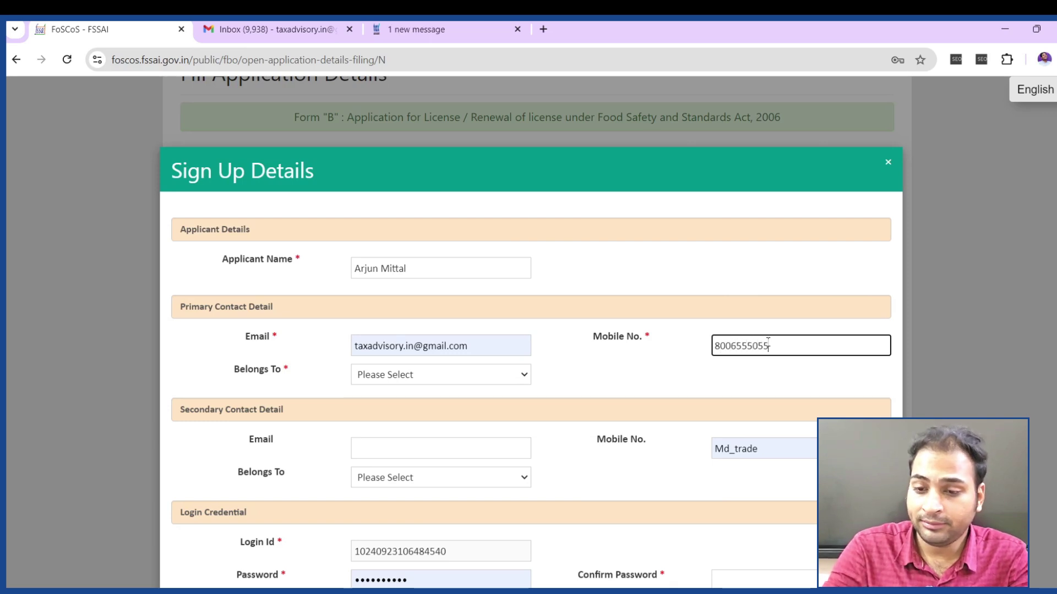
{"action": "left_click", "coordinate": [480, 373]}
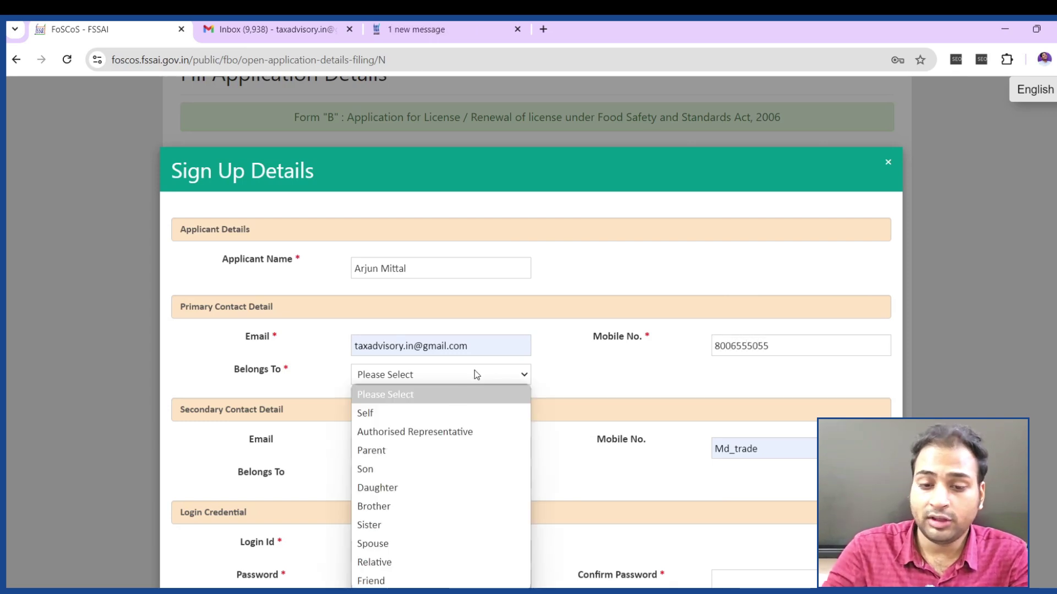
{"action": "left_click", "coordinate": [430, 413]}
Leave the secondary contact e-mail blank and note down the generated login ID
{"action": "scroll", "coordinate": [370, 397], "scroll_direction": "down", "scroll_amount": 4}
{"action": "left_click", "coordinate": [414, 226]}
{"action": "left_click", "coordinate": [414, 238]}
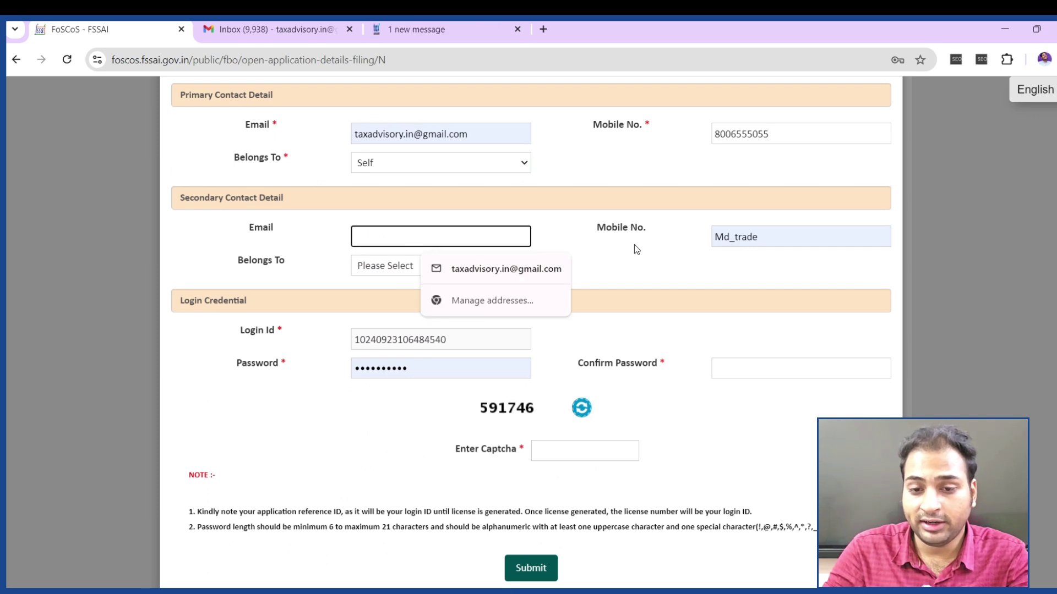
{"action": "left_click", "coordinate": [281, 261]}
{"action": "scroll", "coordinate": [422, 324], "scroll_direction": "down", "scroll_amount": 1}
{"action": "left_click_drag", "start_coordinate": [471, 340], "coordinate": [340, 333]}
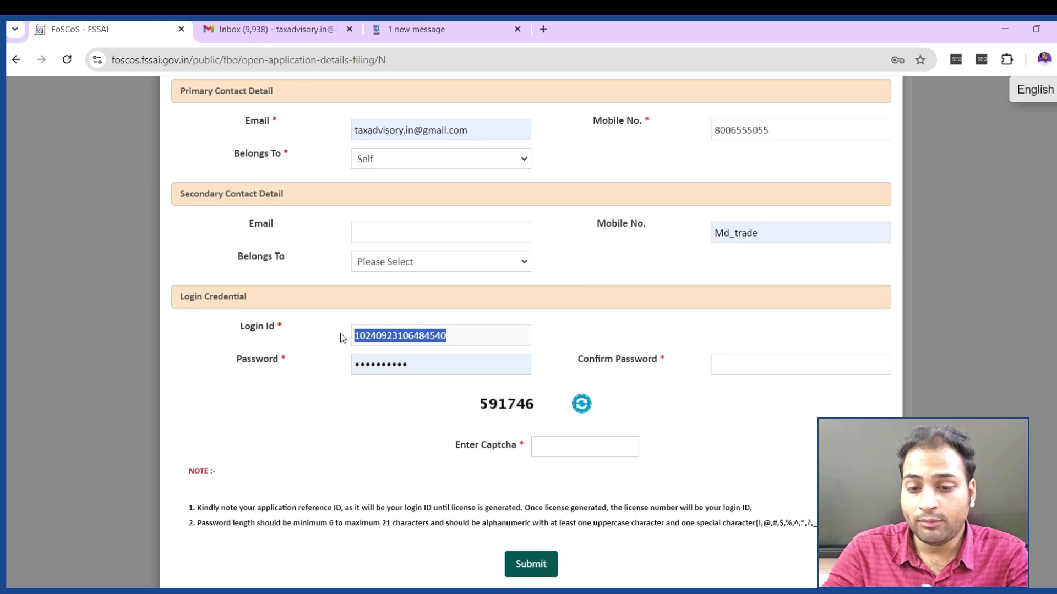
Replace the prefilled password with a new one, confirm it, enter captcha 591746 and submit
{"action": "left_click", "coordinate": [434, 363]}
{"action": "left_click_drag", "start_coordinate": [434, 364], "coordinate": [353, 371]}
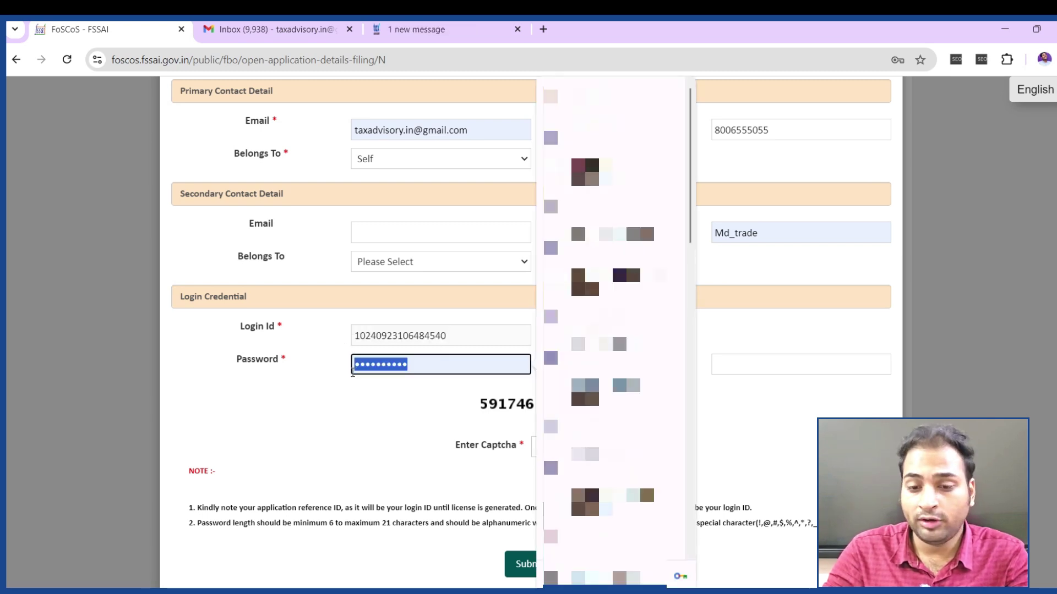
{"action": "key", "text": "BackSpace"}
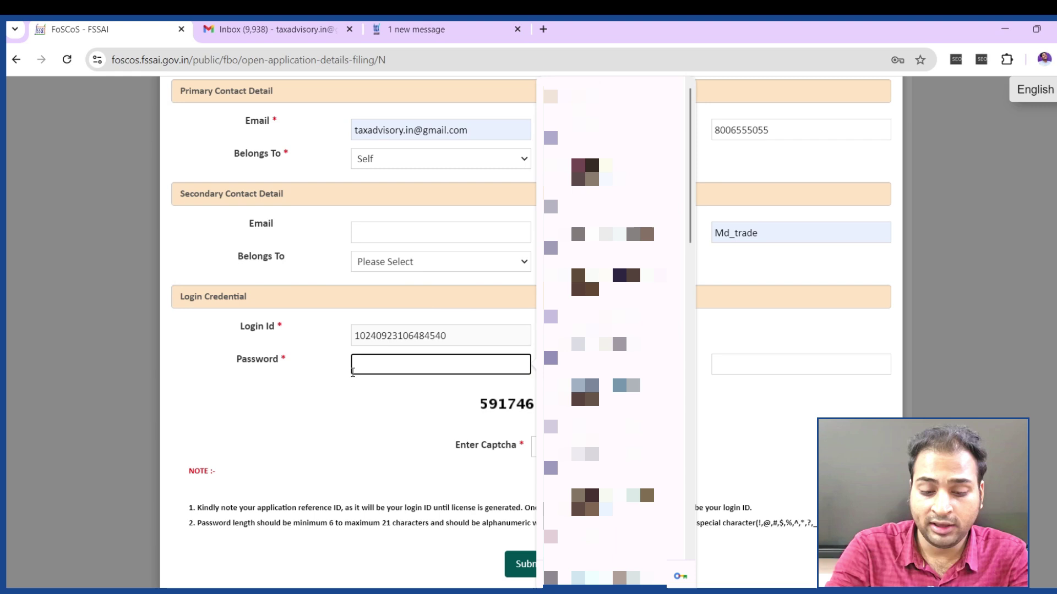
{"action": "type", "text": "••••••"}
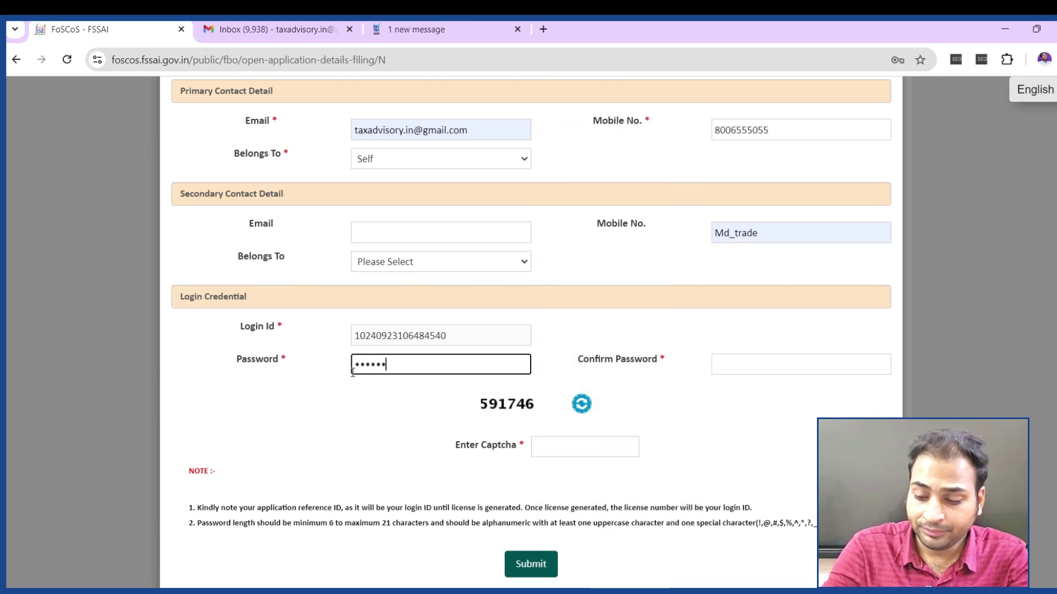
{"action": "type", "text": "•••"}
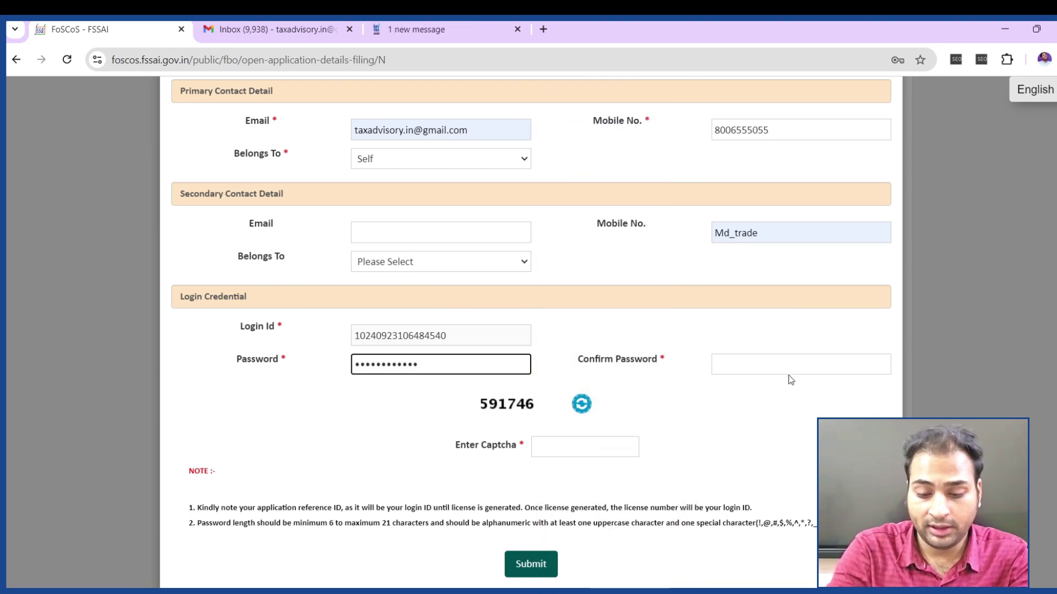
{"action": "left_click", "coordinate": [790, 370]}
{"action": "type", "text": "•••"}
{"action": "type", "text": "•••••••"}
{"action": "type", "text": "•"}
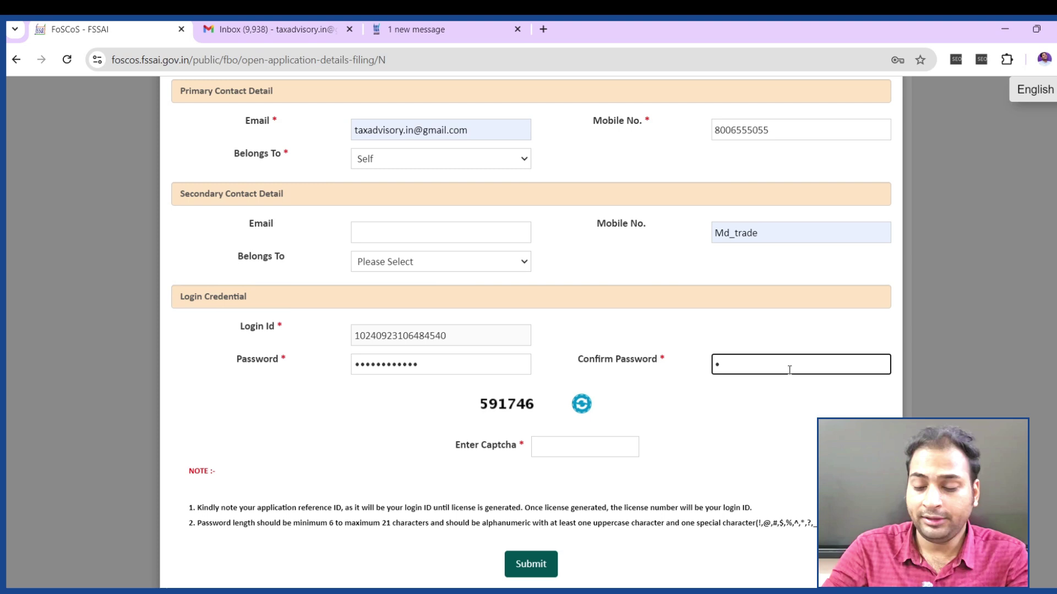
{"action": "type", "text": "•••••••••"}
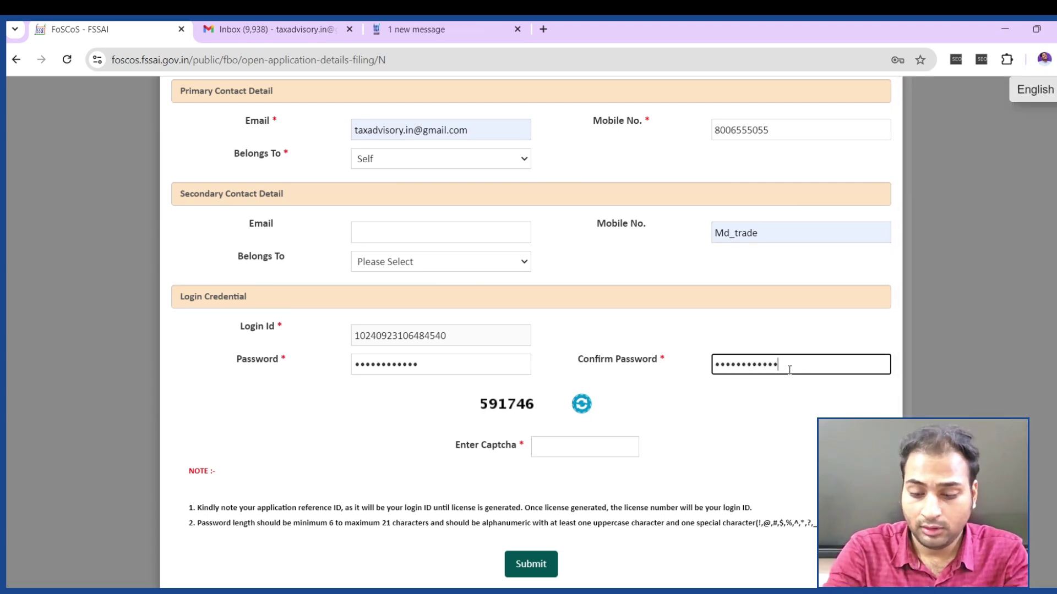
{"action": "left_click", "coordinate": [614, 456]}
{"action": "type", "text": "591746"}
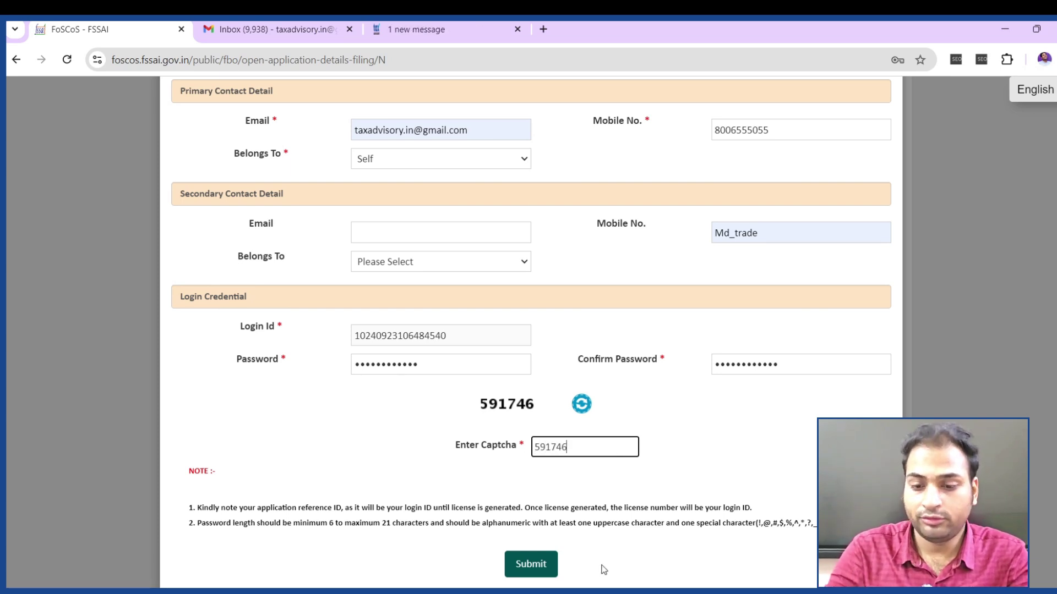
{"action": "left_click", "coordinate": [533, 565]}
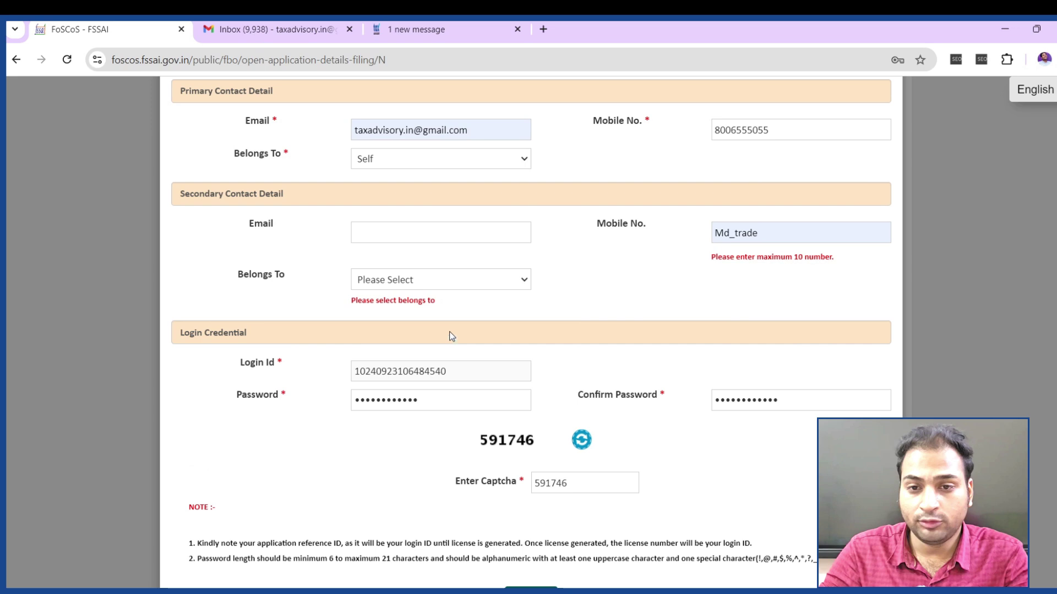
Clear the invalid secondary mobile number and resubmit the registration form
{"action": "scroll", "coordinate": [639, 302], "scroll_direction": "up", "scroll_amount": 1}
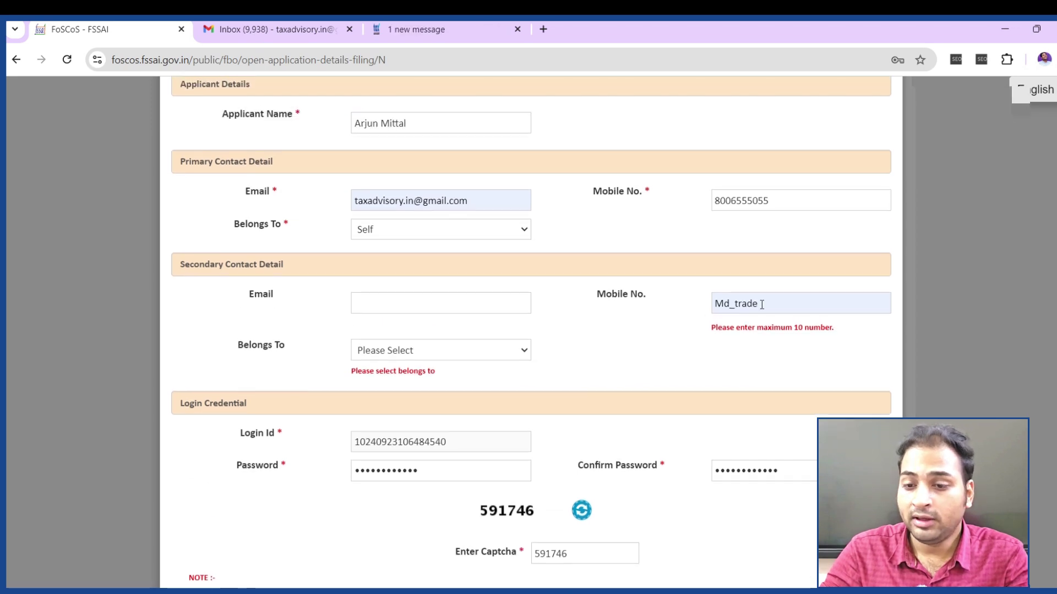
{"action": "left_click", "coordinate": [762, 304]}
{"action": "key", "text": "BackSpace"}
{"action": "key", "text": "BackSpace"}
{"action": "key", "text": "BackSpace"}
{"action": "key", "text": "BackSpace"}
{"action": "key", "text": "BackSpace"}
{"action": "key", "text": "BackSpace"}
{"action": "key", "text": "BackSpace"}
{"action": "key", "text": "BackSpace"}
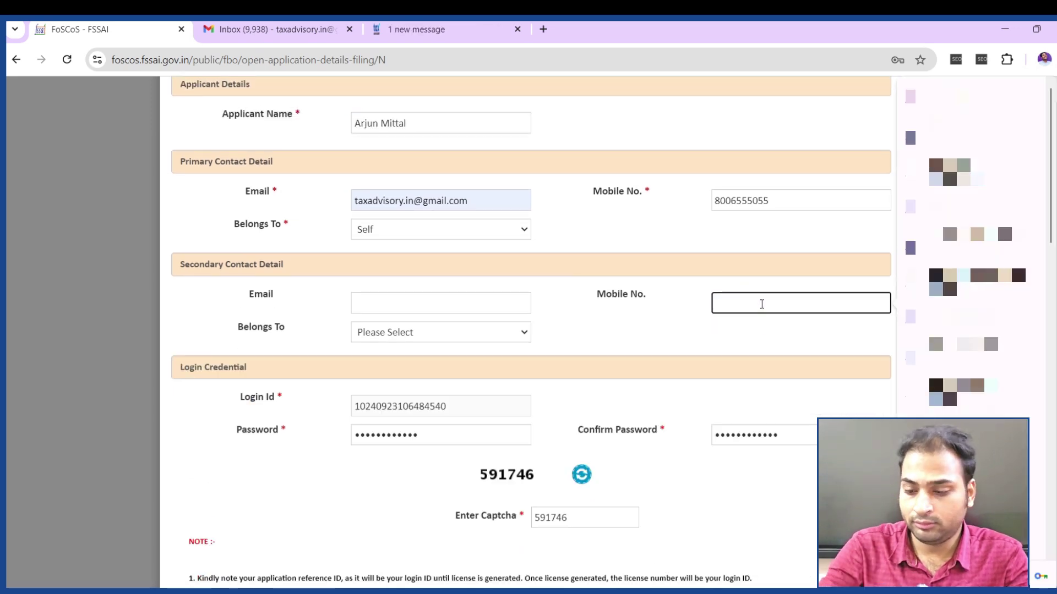
{"action": "scroll", "coordinate": [653, 454], "scroll_direction": "down", "scroll_amount": 1}
{"action": "left_click", "coordinate": [714, 452]}
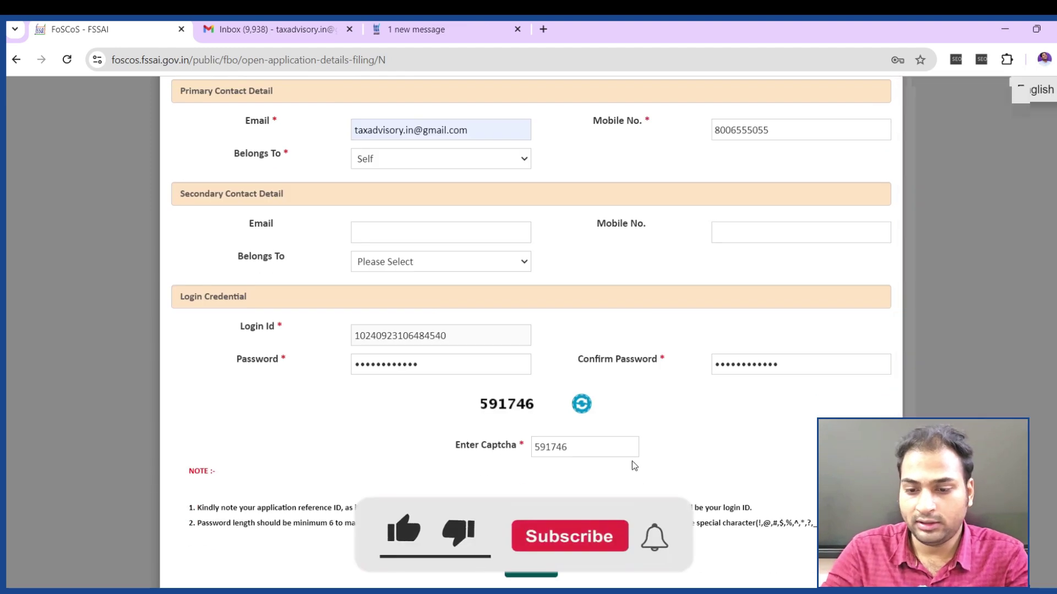
Request the verification code, focus the mobile code box, and go to the Gmail inbox for the code
{"action": "left_click", "coordinate": [531, 568]}
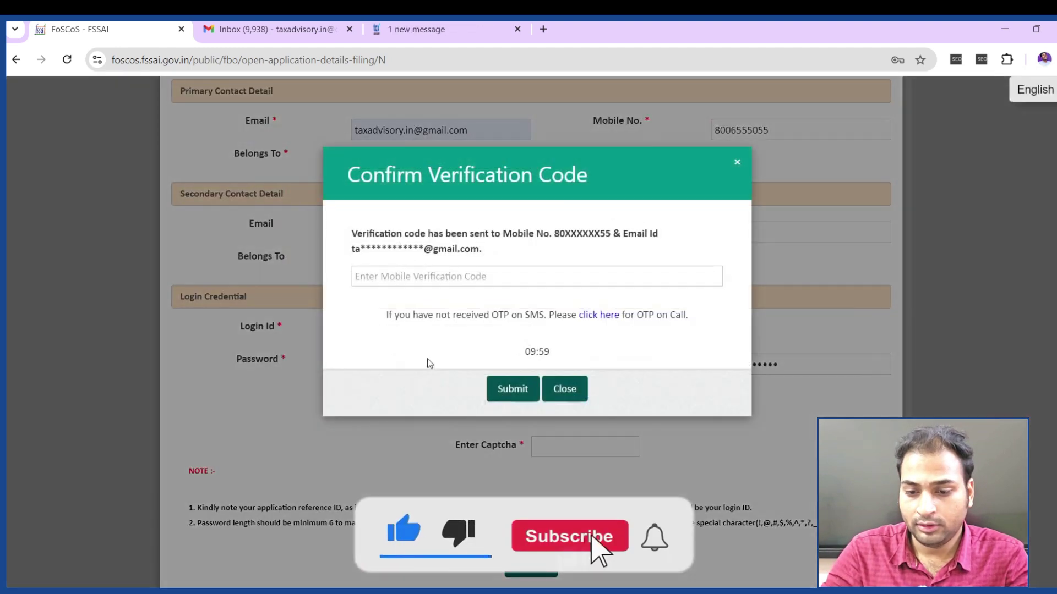
{"action": "left_click", "coordinate": [431, 276]}
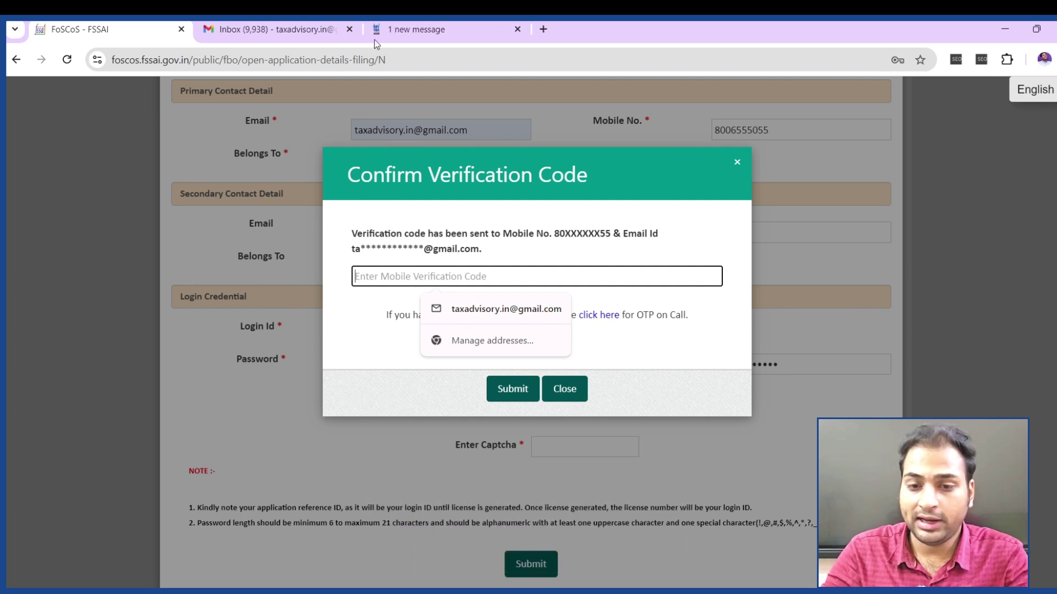
{"action": "left_click", "coordinate": [331, 30]}
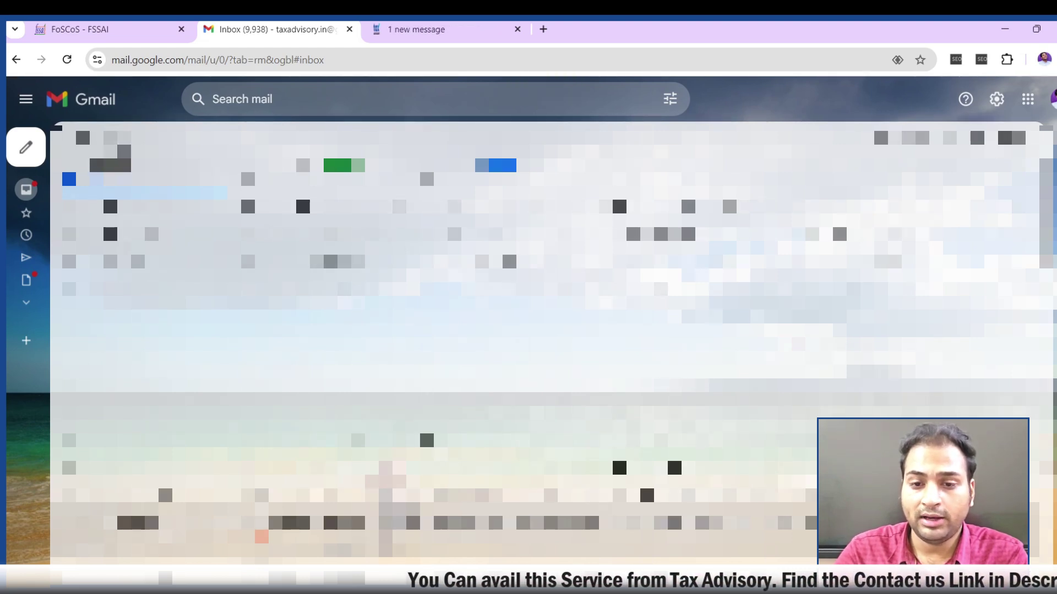
{"action": "mouse_move", "coordinate": [38, 266]}
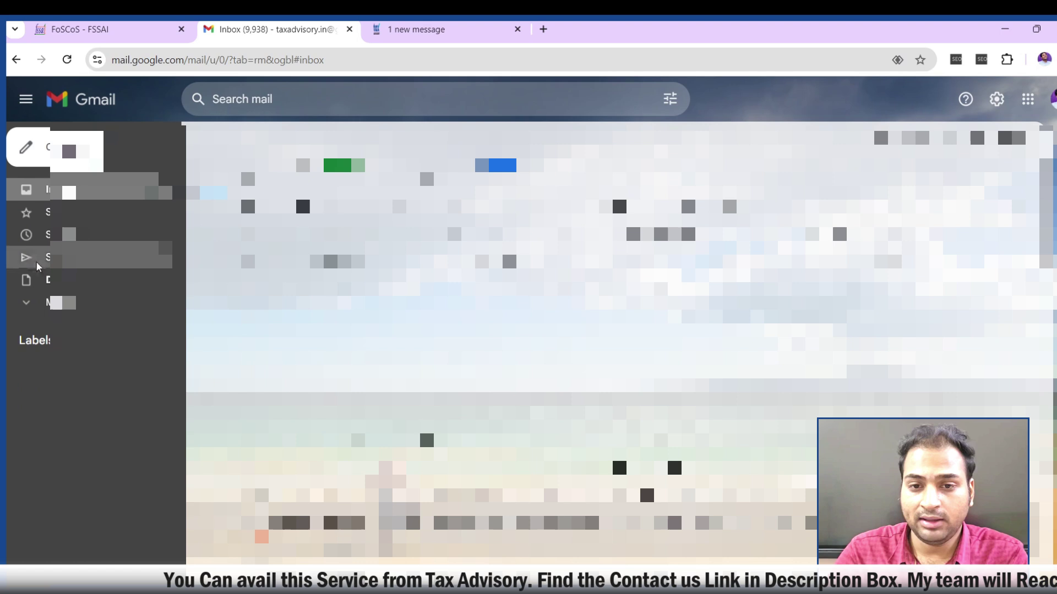
{"action": "left_click", "coordinate": [33, 303]}
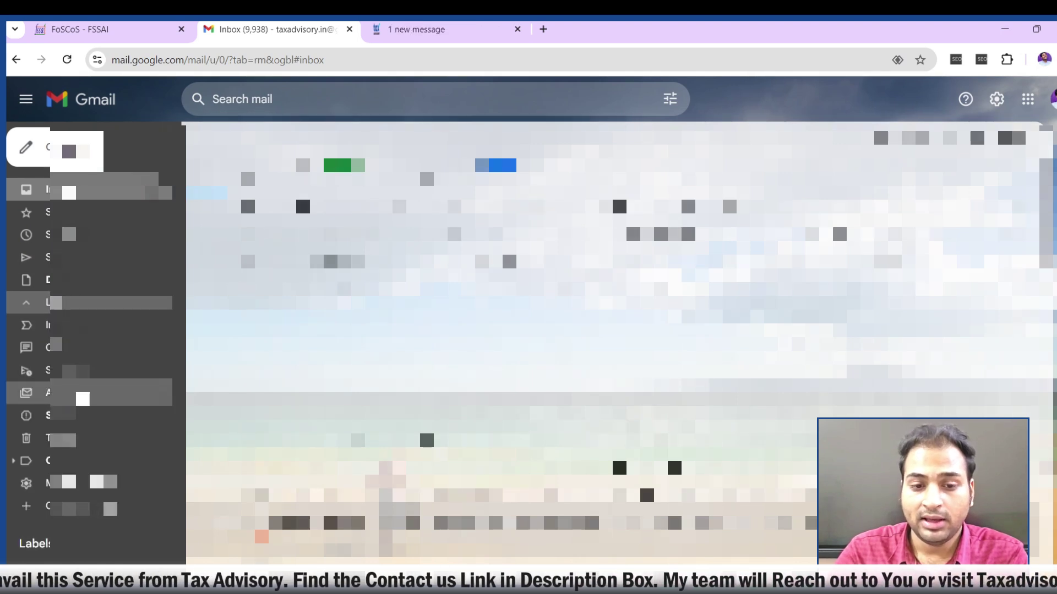
{"action": "left_click", "coordinate": [33, 415]}
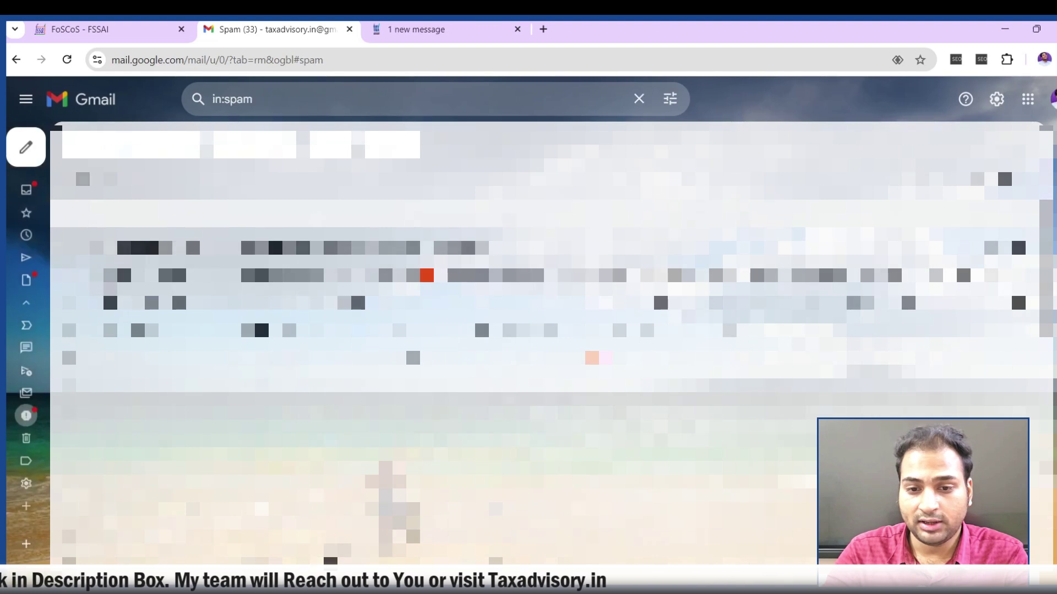
{"action": "left_click", "coordinate": [33, 189]}
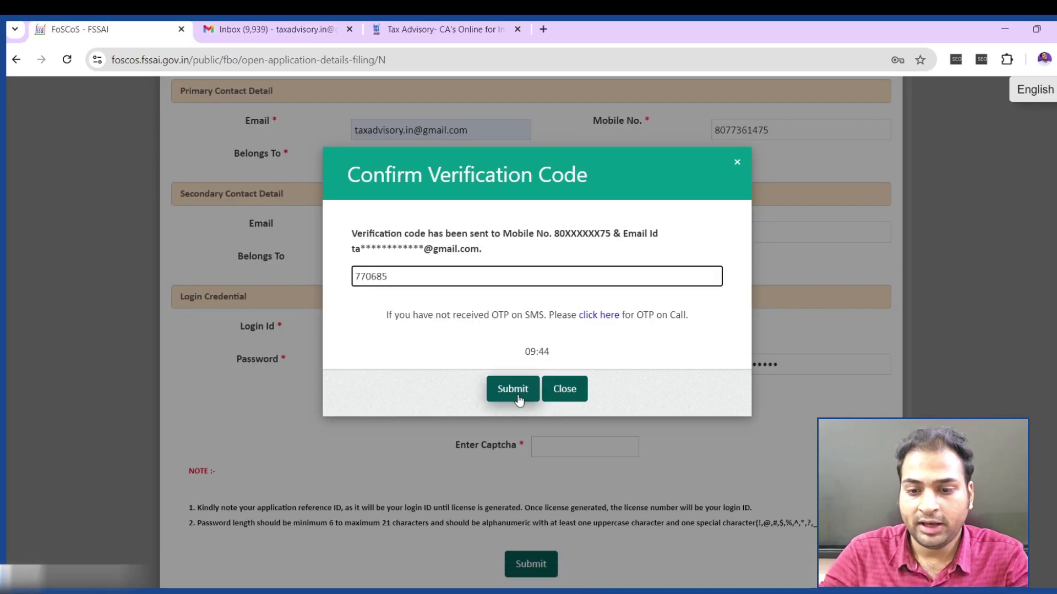
{"action": "left_click", "coordinate": [517, 394]}
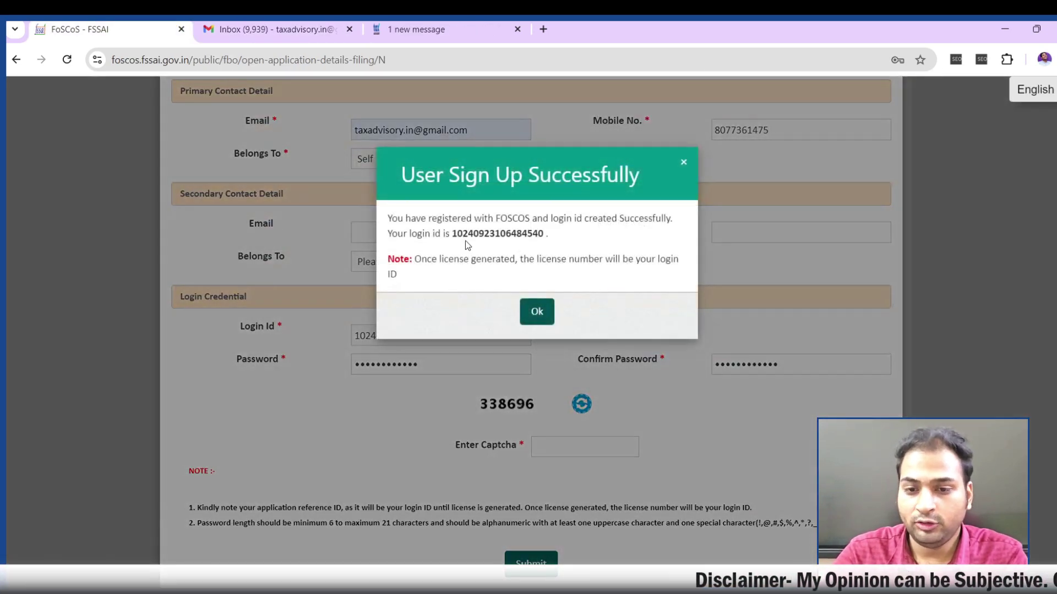
Note the newly issued login ID in the sign-up success message and dismiss it
{"action": "left_click_drag", "start_coordinate": [428, 175], "coordinate": [631, 172]}
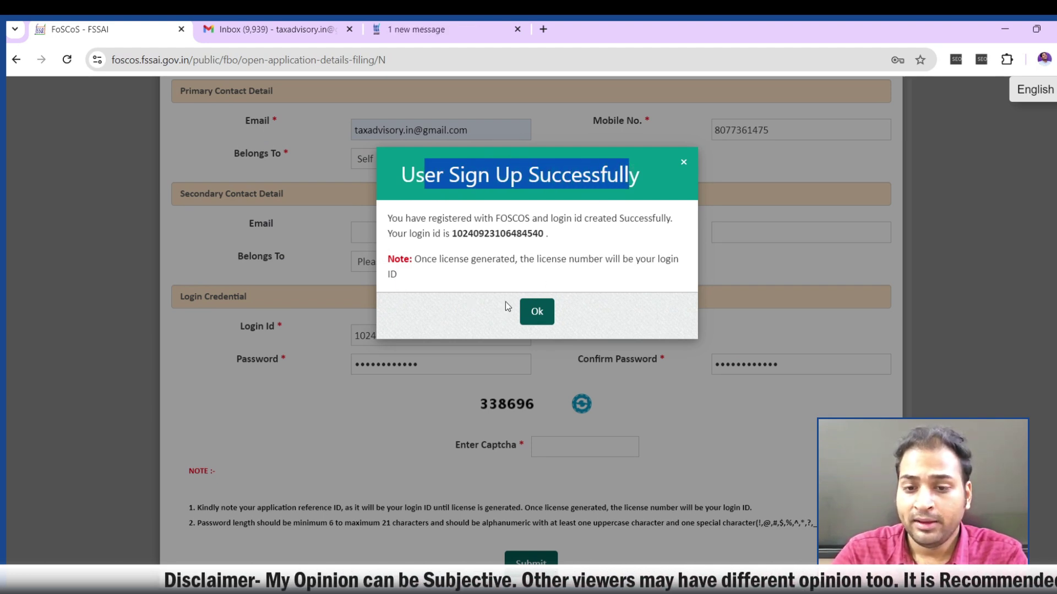
{"action": "left_click_drag", "start_coordinate": [453, 234], "coordinate": [543, 236]}
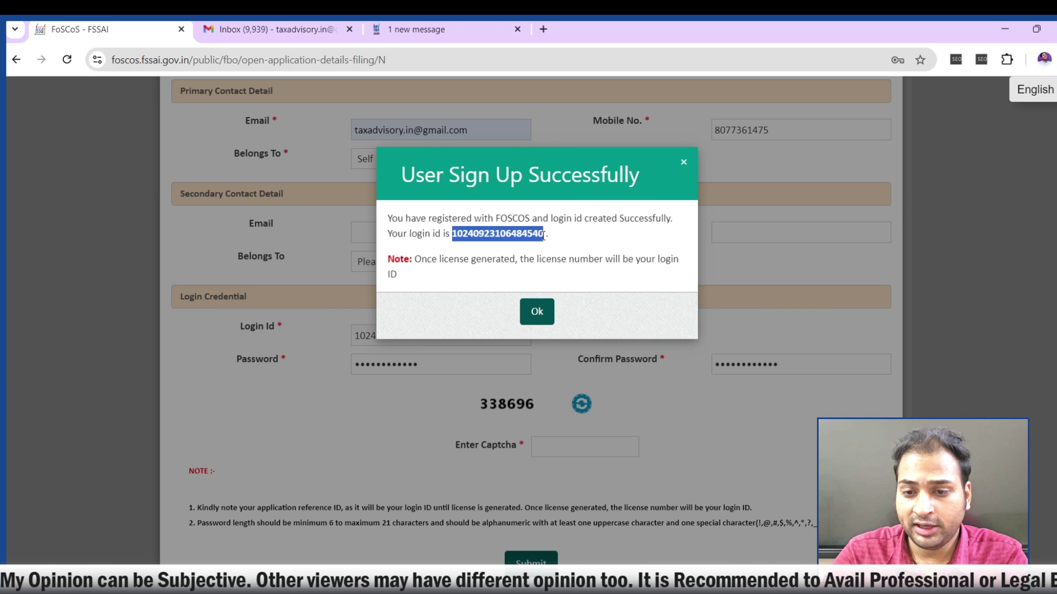
{"action": "left_click", "coordinate": [542, 316]}
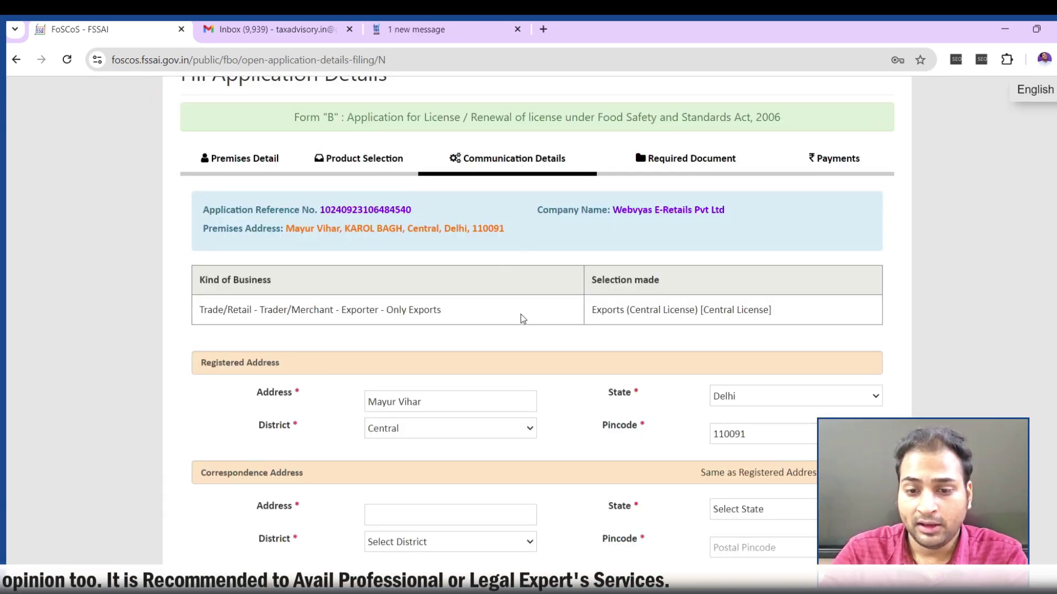
Set the correspondence address to be the same as the registered address
{"action": "scroll", "coordinate": [520, 318], "scroll_direction": "down", "scroll_amount": 4}
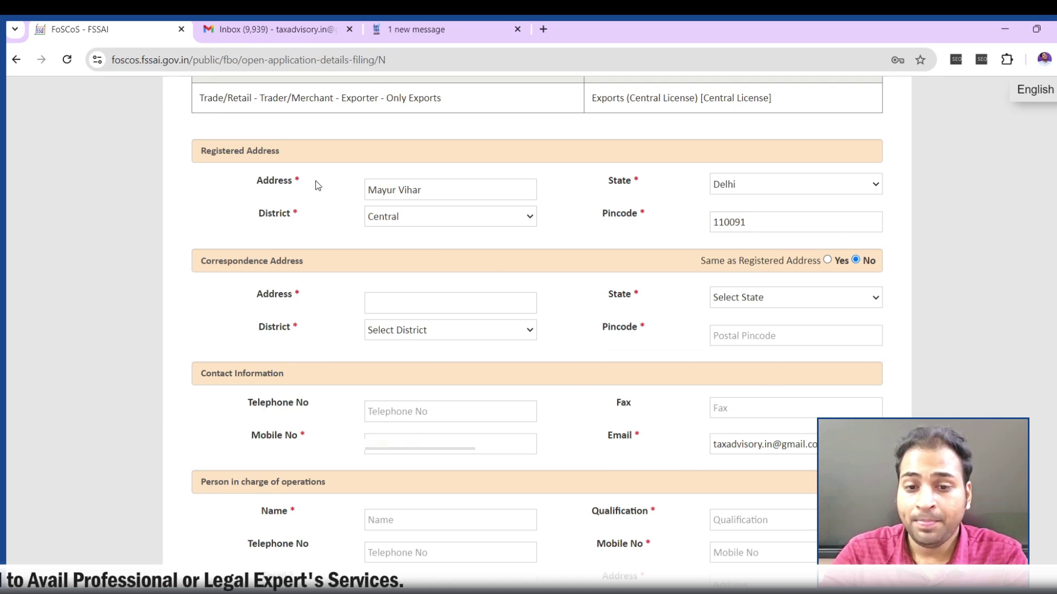
{"action": "scroll", "coordinate": [486, 283], "scroll_direction": "up", "scroll_amount": 4}
{"action": "scroll", "coordinate": [252, 271], "scroll_direction": "down", "scroll_amount": 5}
{"action": "scroll", "coordinate": [473, 429], "scroll_direction": "up", "scroll_amount": 2}
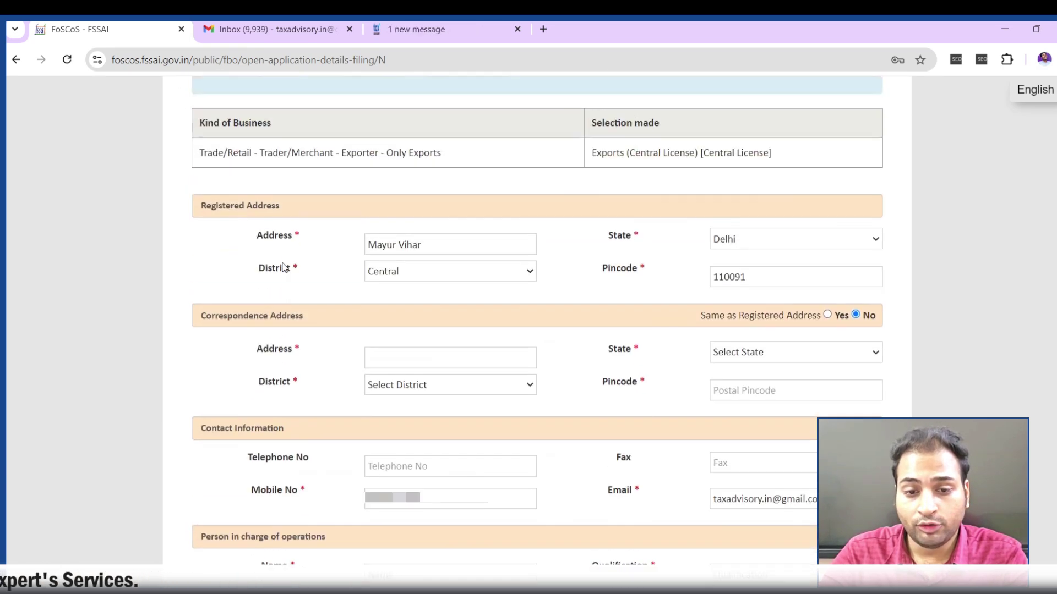
{"action": "left_click_drag", "start_coordinate": [207, 222], "coordinate": [267, 222]}
{"action": "left_click_drag", "start_coordinate": [207, 331], "coordinate": [292, 333]}
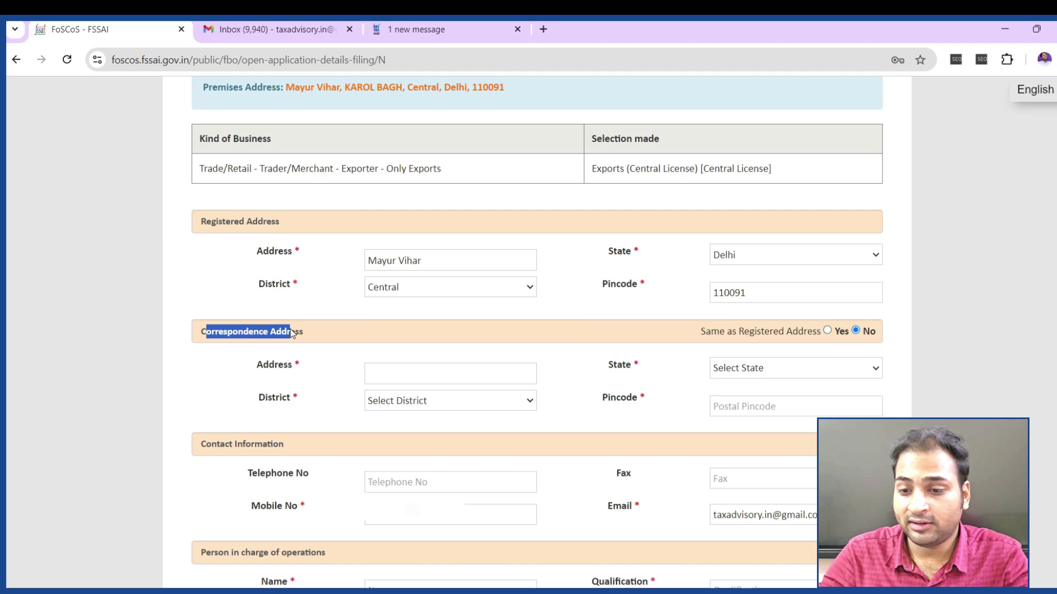
{"action": "left_click_drag", "start_coordinate": [750, 330], "coordinate": [792, 333]}
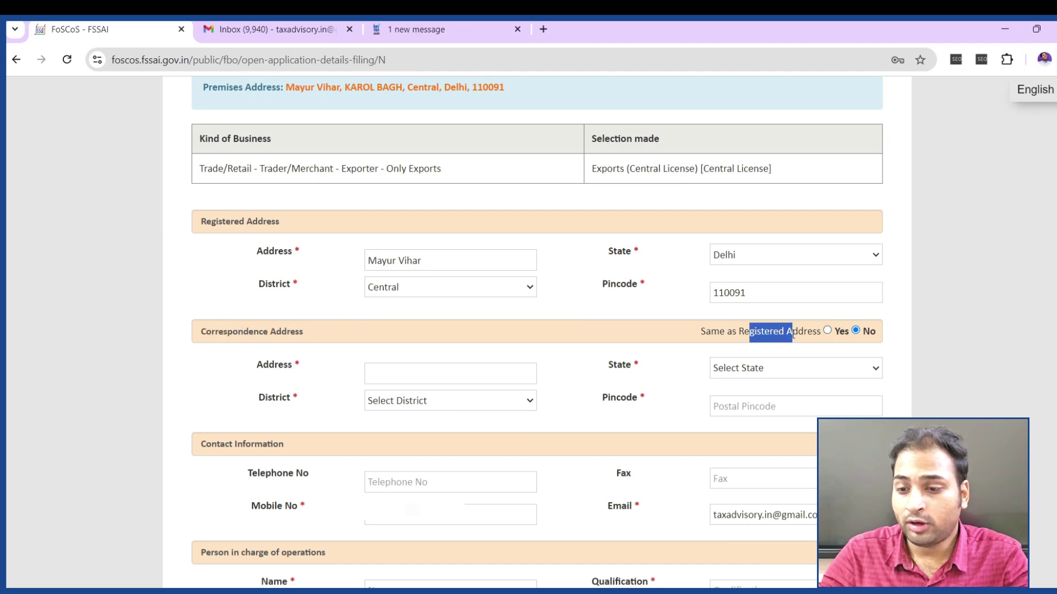
{"action": "left_click", "coordinate": [827, 331]}
Review the contact number fields and leave the contact e-mail without autofill suggestions
{"action": "scroll", "coordinate": [572, 352], "scroll_direction": "down", "scroll_amount": 2}
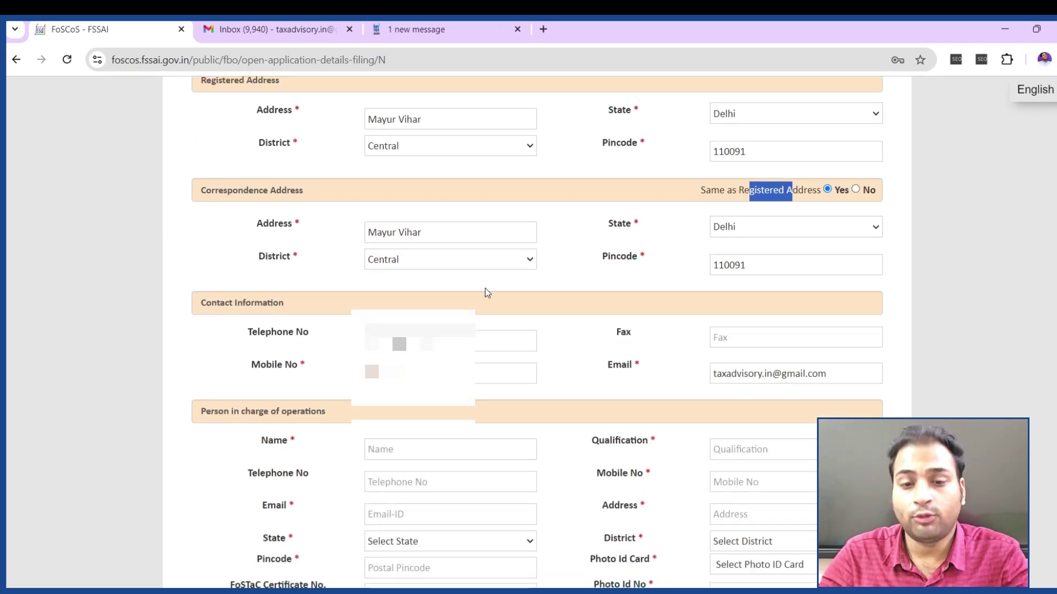
{"action": "scroll", "coordinate": [482, 292], "scroll_direction": "down", "scroll_amount": 2}
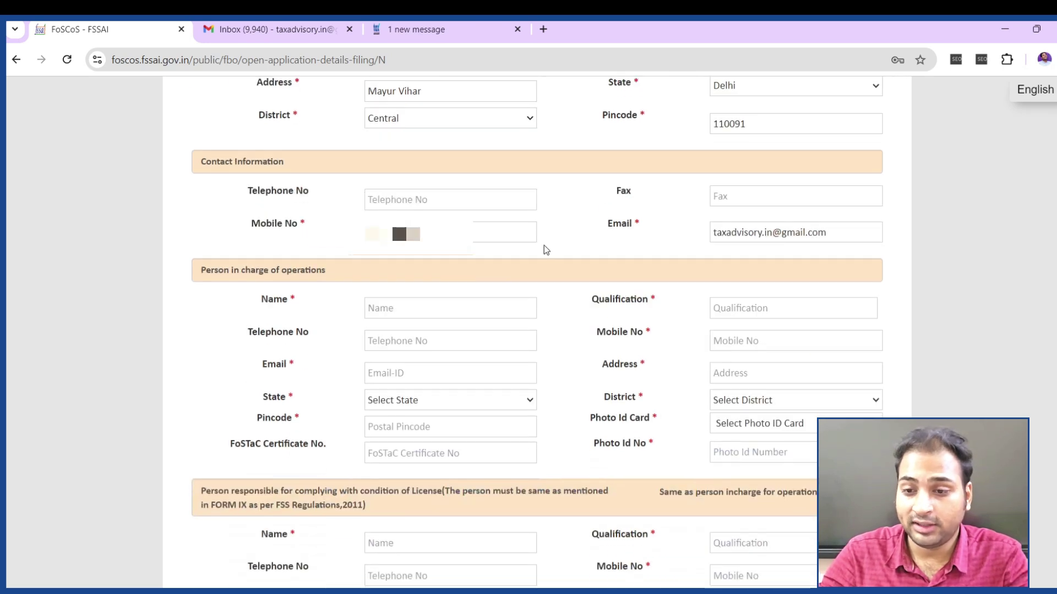
{"action": "left_click_drag", "start_coordinate": [268, 205], "coordinate": [308, 223]}
{"action": "left_click", "coordinate": [736, 232]}
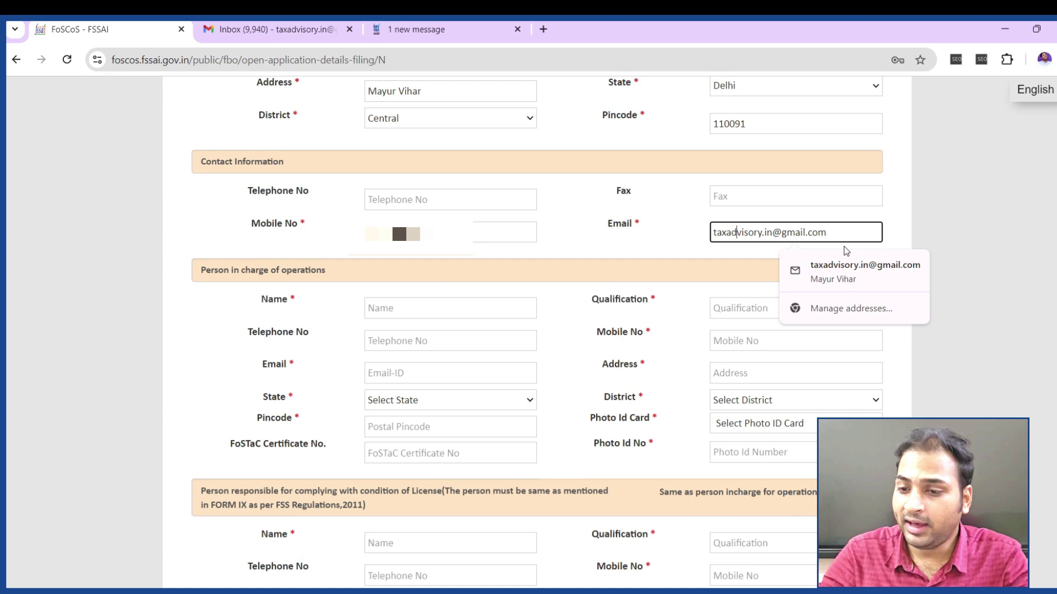
{"action": "left_click", "coordinate": [947, 220]}
{"action": "scroll", "coordinate": [716, 297], "scroll_direction": "down", "scroll_amount": 3}
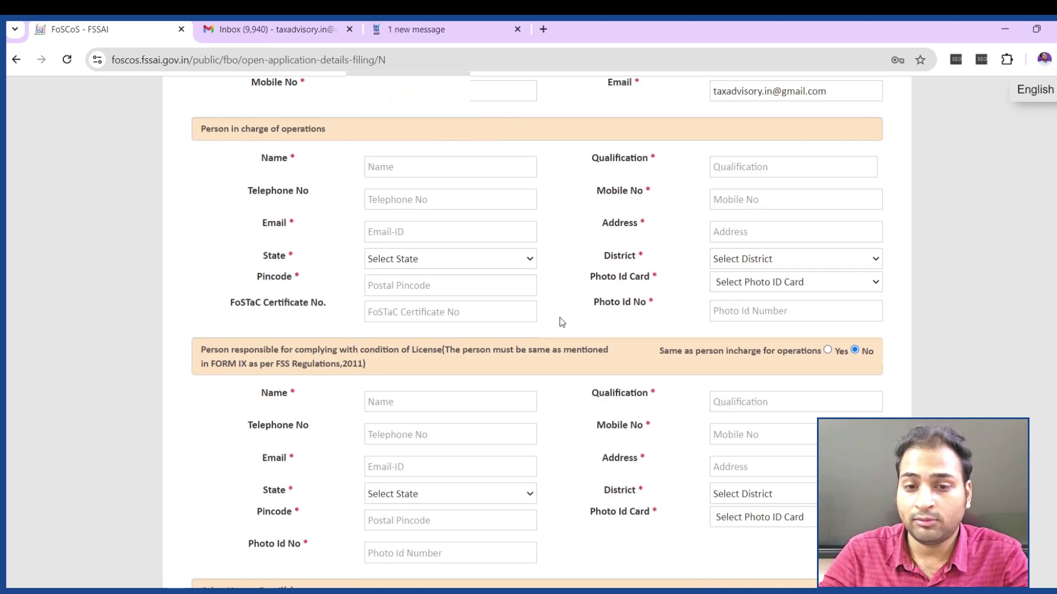
Enter the person in charge's name and autofill their e-mail from the saved details
{"action": "left_click", "coordinate": [398, 170]}
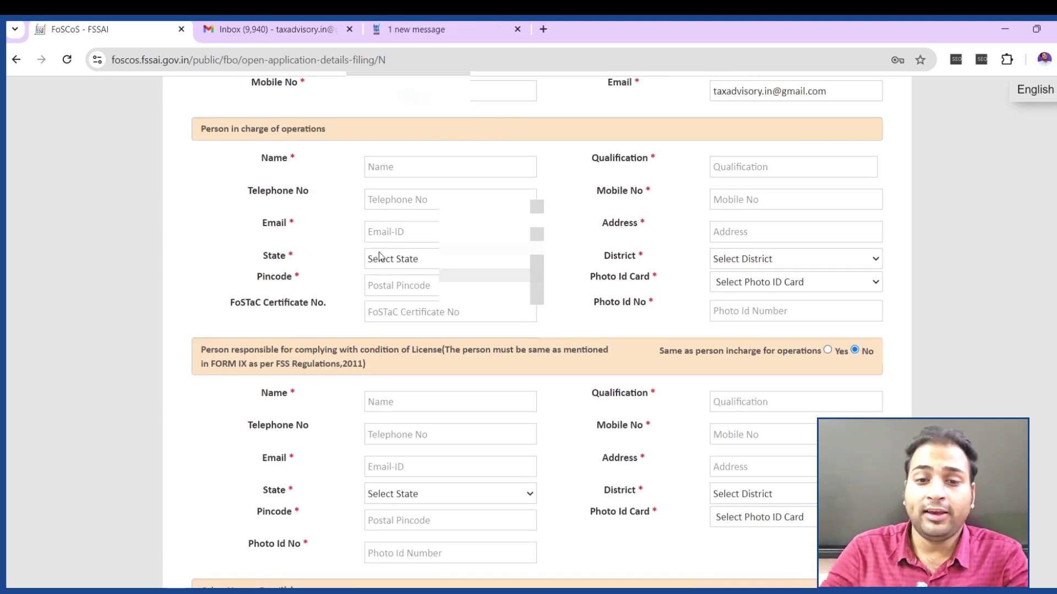
{"action": "left_click", "coordinate": [409, 166]}
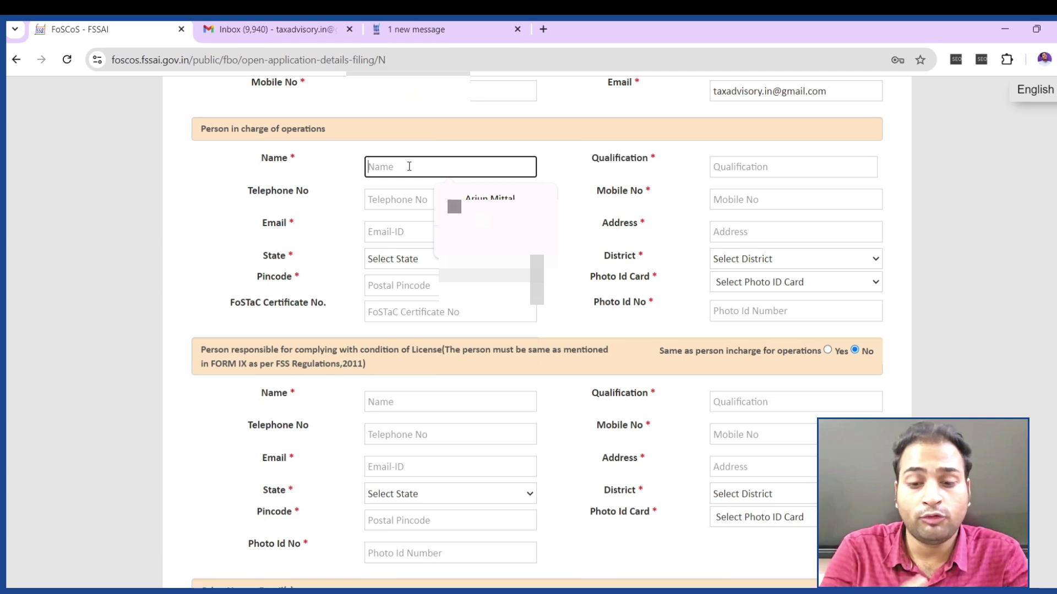
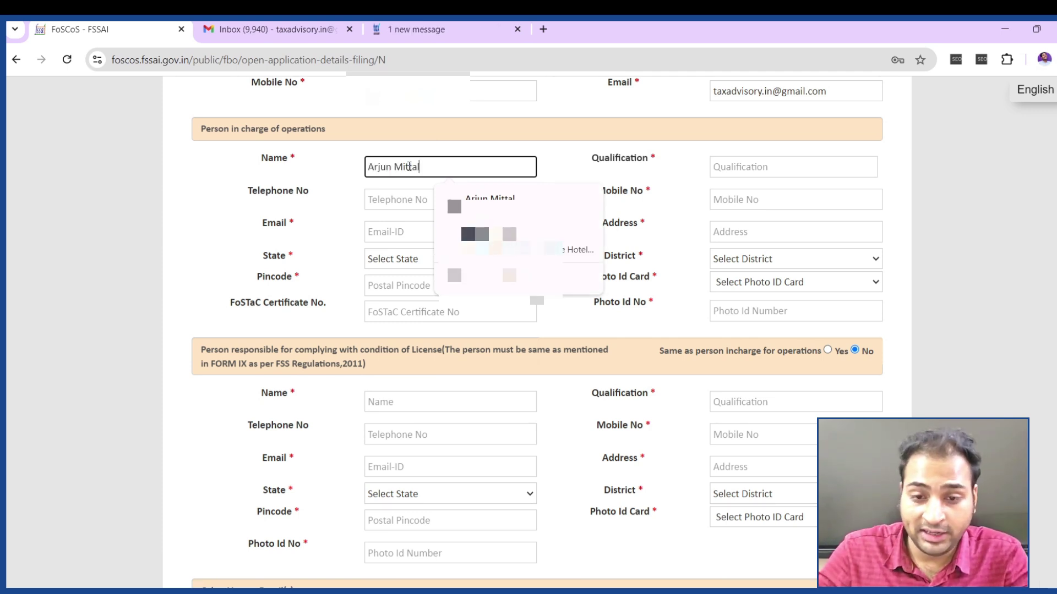
{"action": "left_click", "coordinate": [389, 228]}
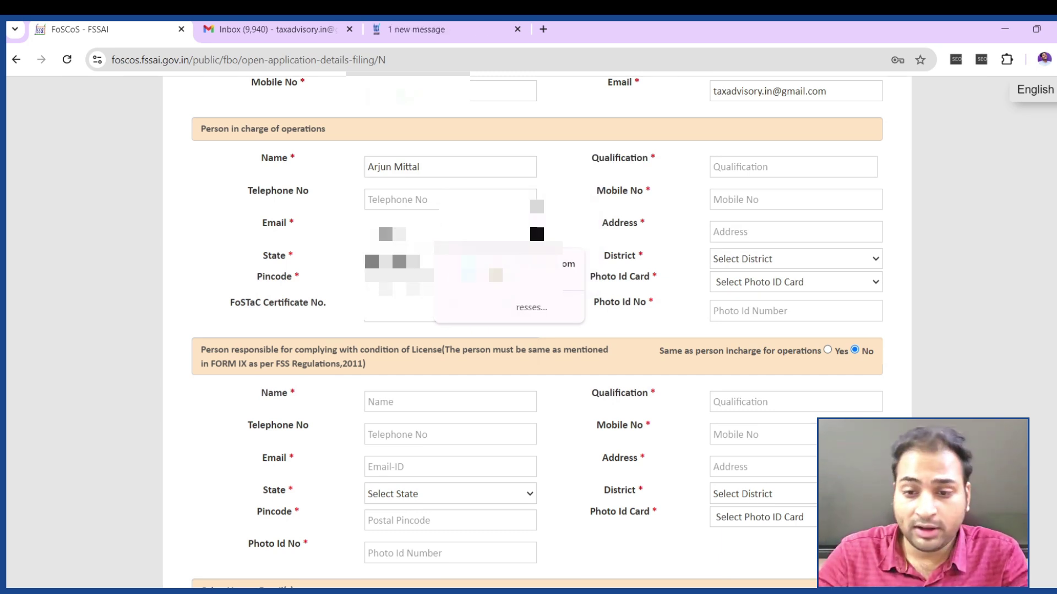
{"action": "left_click", "coordinate": [563, 278]}
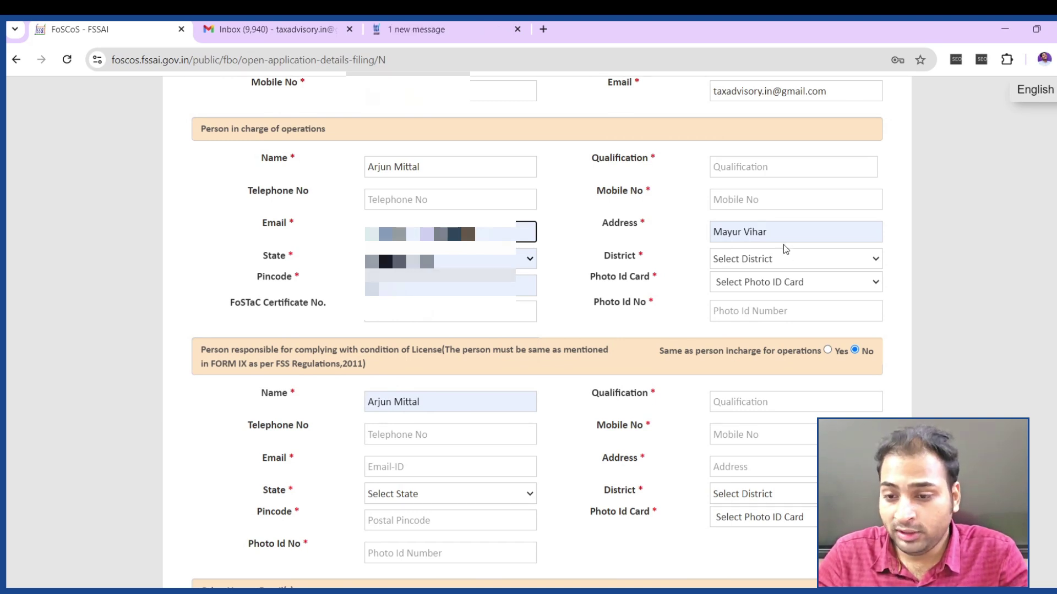
Choose Meerut as the person in charge's district and Aadhar Card as photo ID
{"action": "left_click", "coordinate": [783, 258]}
{"action": "scroll", "coordinate": [764, 443], "scroll_direction": "down", "scroll_amount": 5}
{"action": "scroll", "coordinate": [765, 437], "scroll_direction": "up", "scroll_amount": 5}
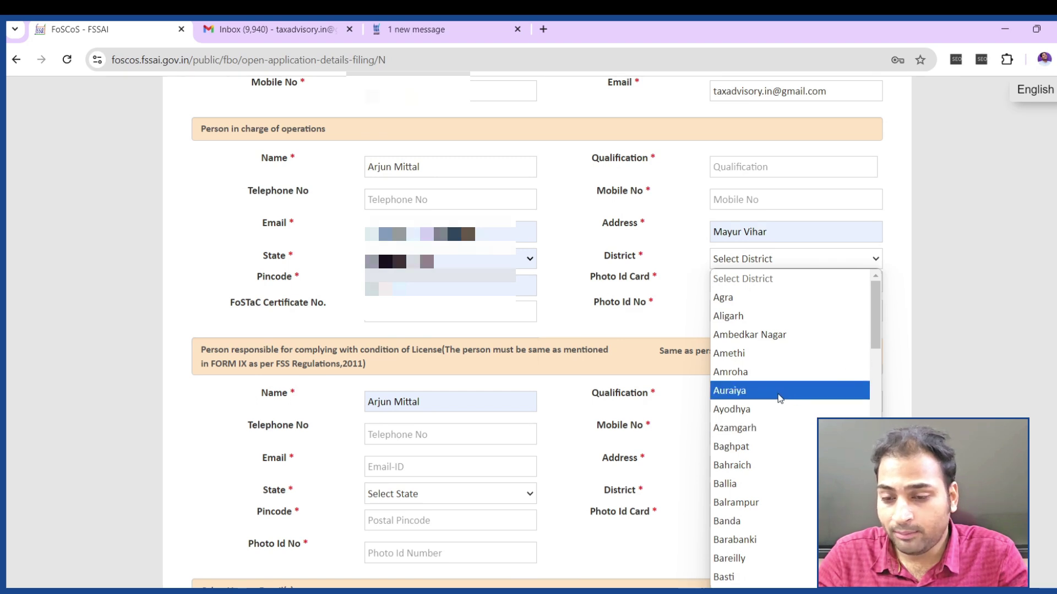
{"action": "scroll", "coordinate": [758, 474], "scroll_direction": "down", "scroll_amount": 20}
{"action": "scroll", "coordinate": [756, 473], "scroll_direction": "up", "scroll_amount": 5}
{"action": "left_click", "coordinate": [756, 473]}
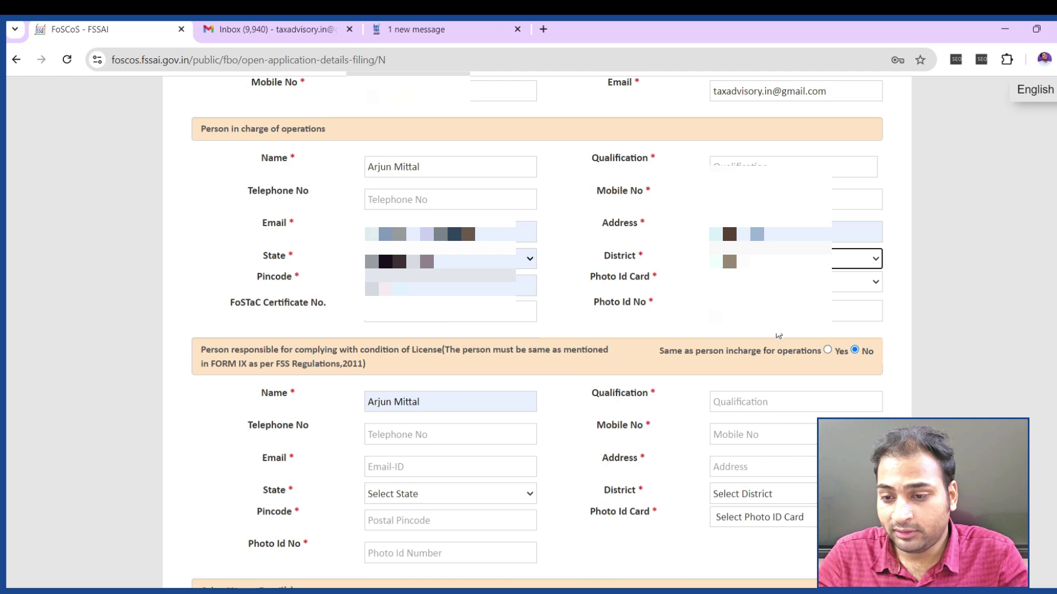
{"action": "left_click", "coordinate": [757, 278]}
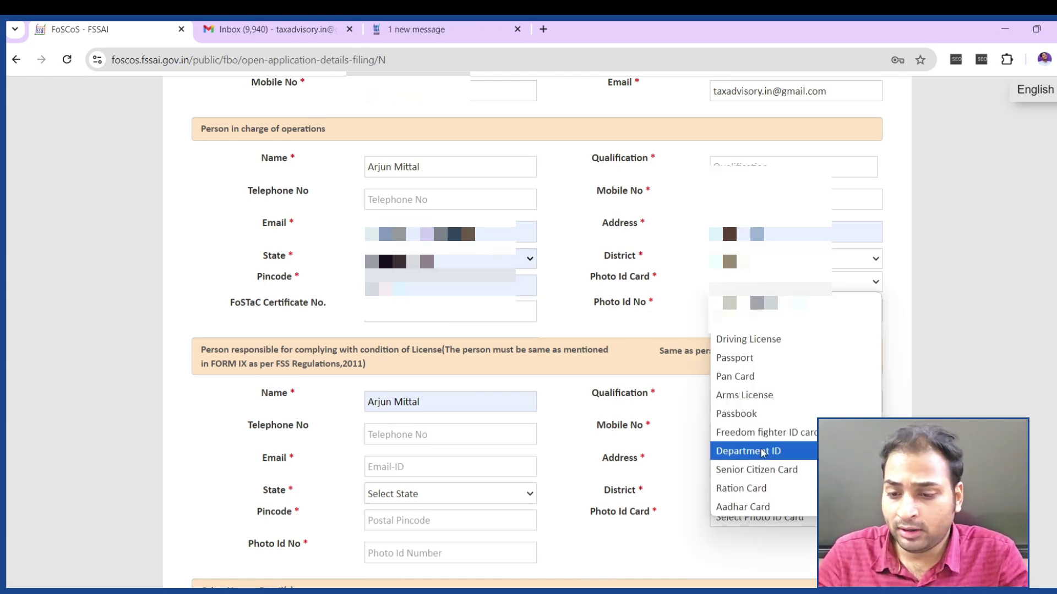
{"action": "left_click", "coordinate": [763, 507]}
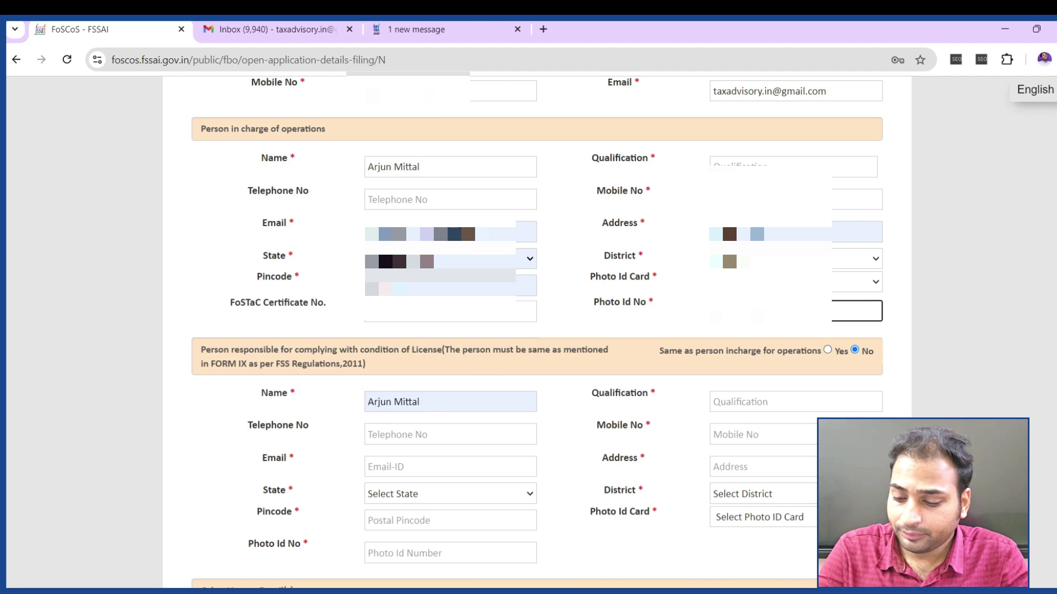
{"action": "scroll", "coordinate": [507, 300], "scroll_direction": "down", "scroll_amount": 2}
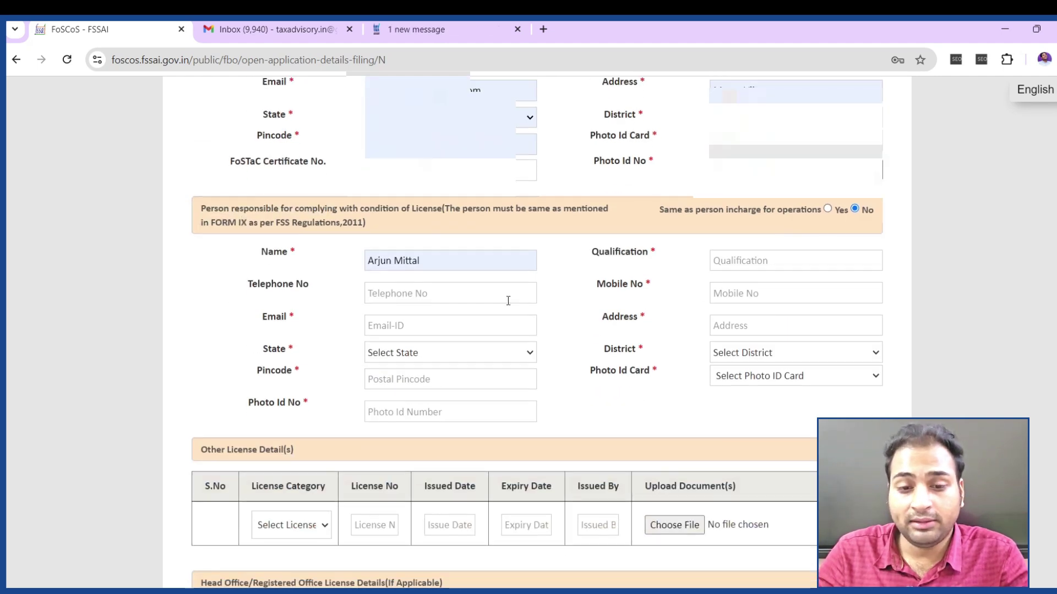
Make the compliance person the same as the person in charge, filling the missing mobile number
{"action": "left_click_drag", "start_coordinate": [272, 209], "coordinate": [505, 208]}
{"action": "left_click", "coordinate": [827, 209]}
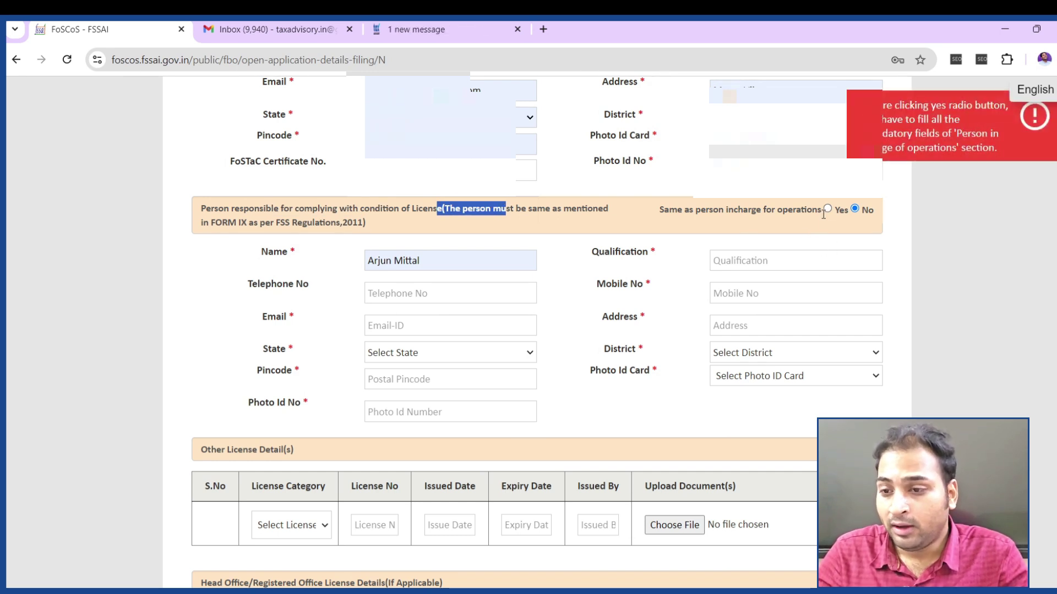
{"action": "scroll", "coordinate": [824, 214], "scroll_direction": "up", "scroll_amount": 4}
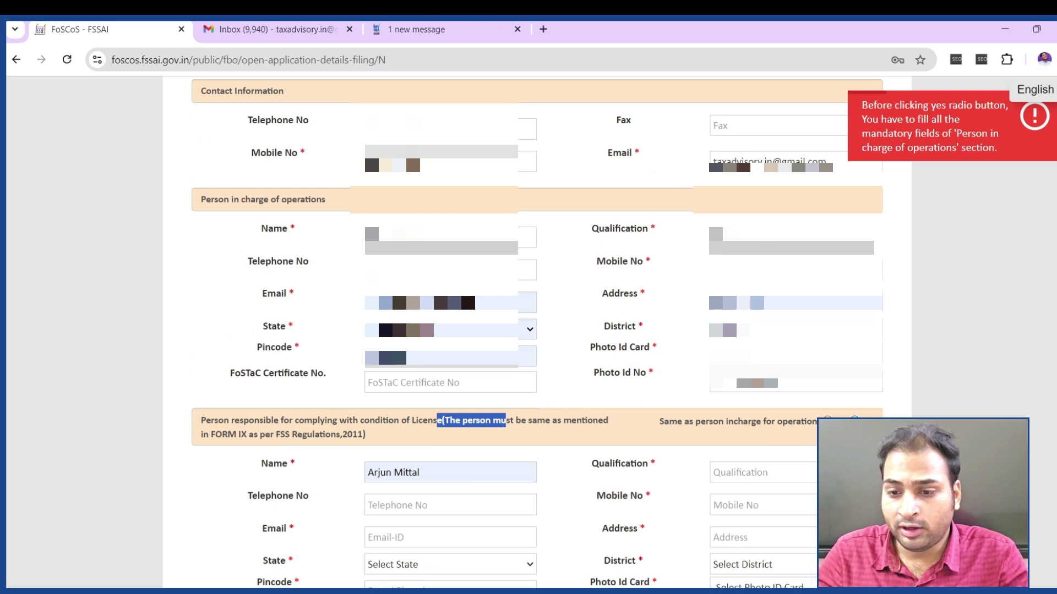
{"action": "left_click", "coordinate": [795, 270]}
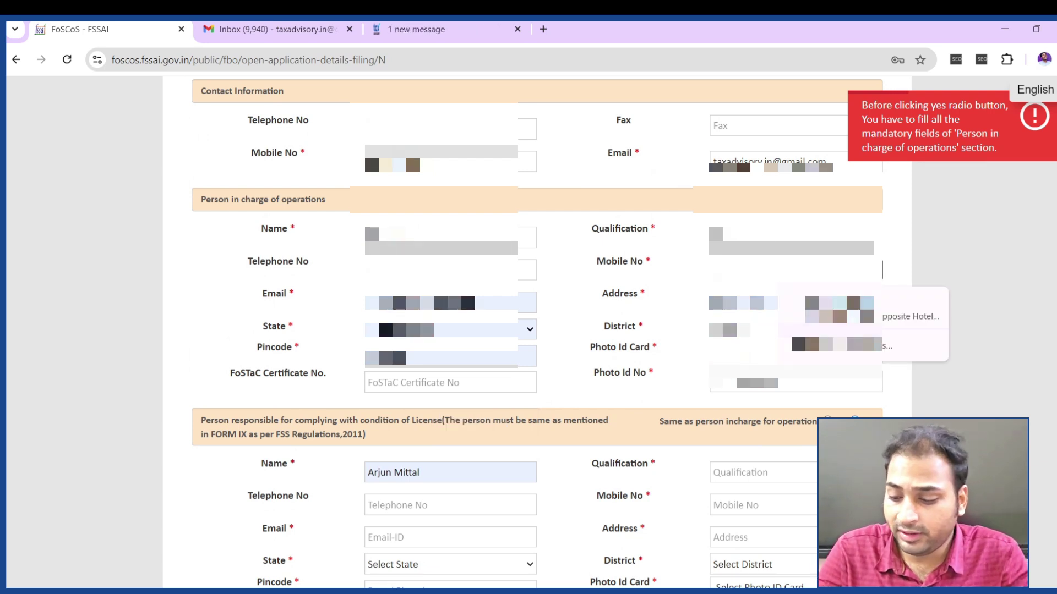
{"action": "type", "text": "9"}
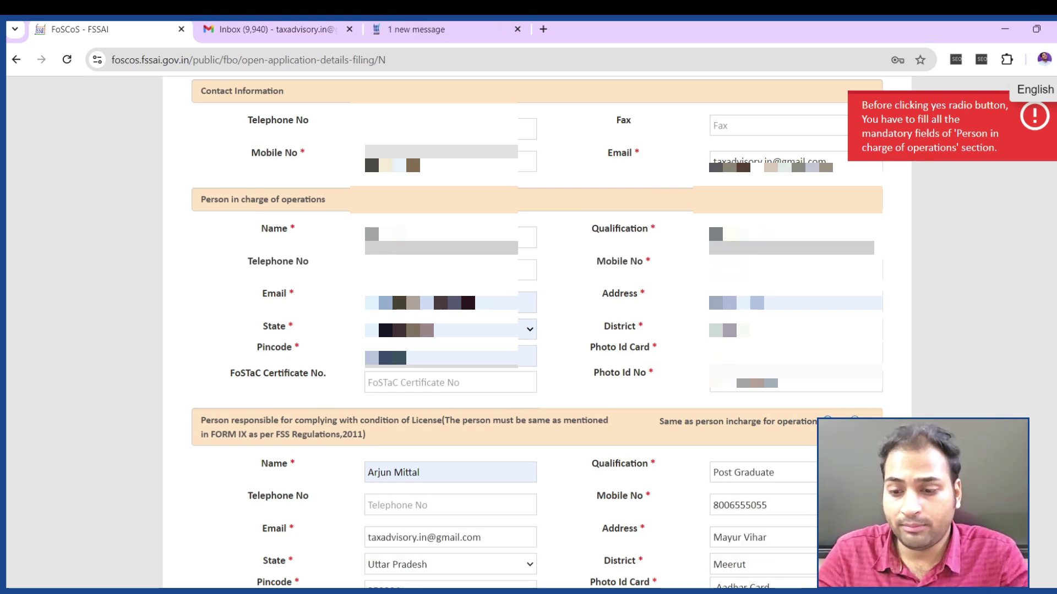
{"action": "scroll", "coordinate": [537, 330], "scroll_direction": "down", "scroll_amount": 5}
{"action": "scroll", "coordinate": [473, 353], "scroll_direction": "down", "scroll_amount": 5}
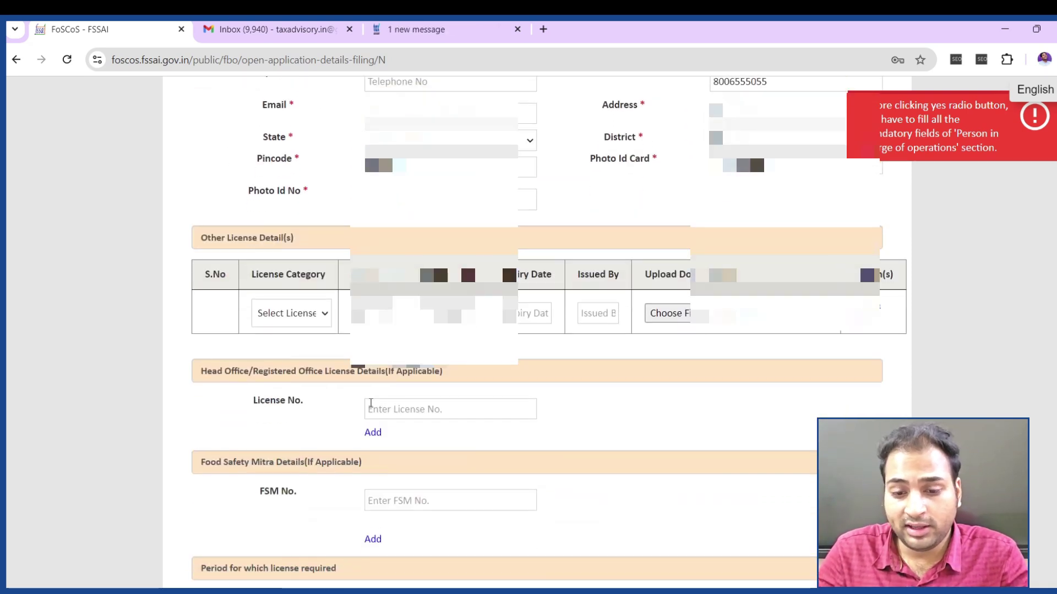
Look over the license category list and Head Office License No. field, leaving them unchanged
{"action": "left_click", "coordinate": [292, 172]}
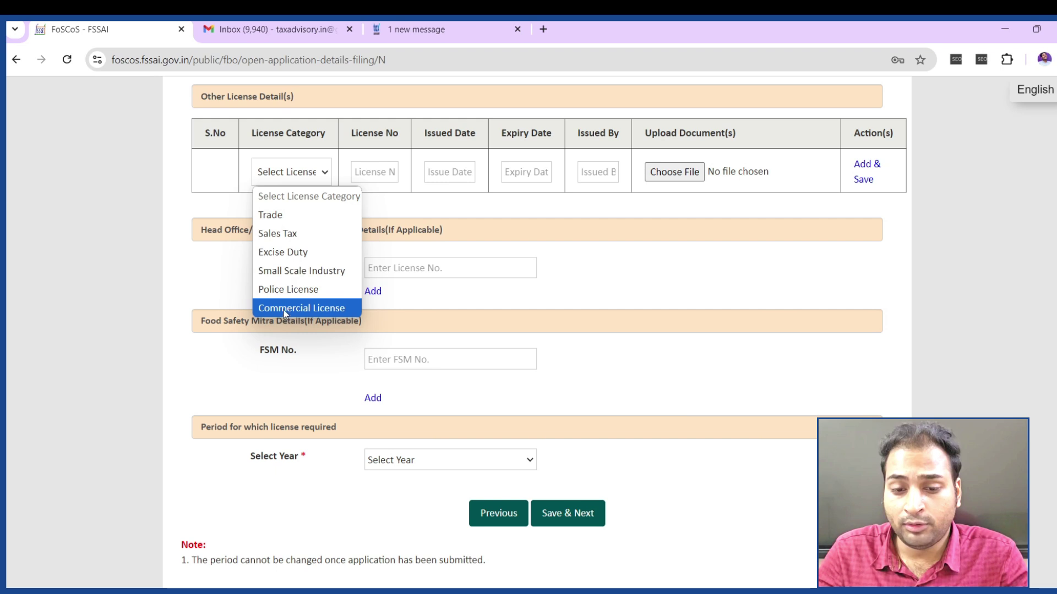
{"action": "left_click", "coordinate": [698, 289]}
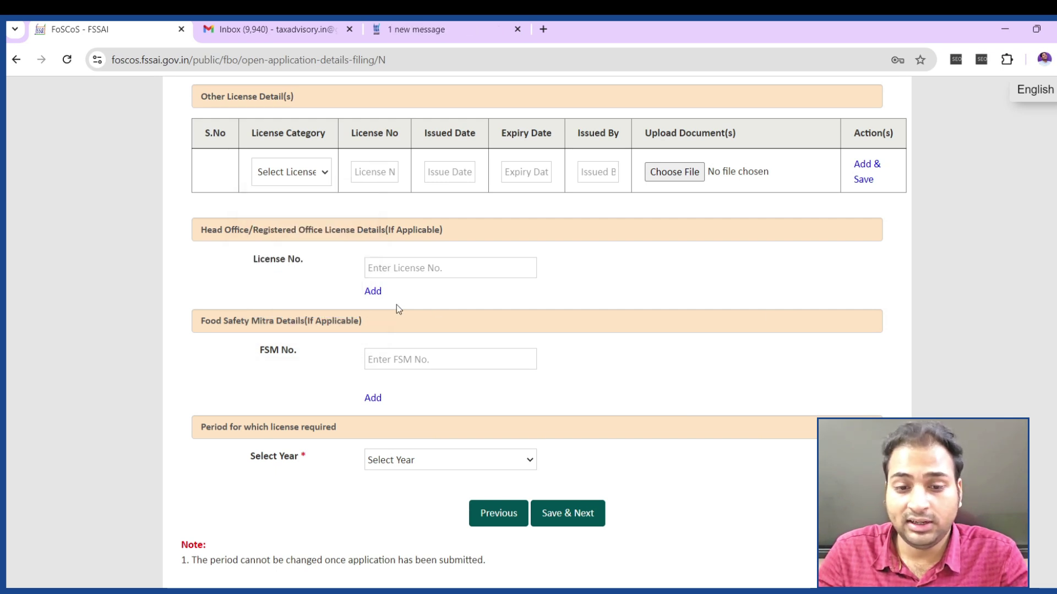
{"action": "left_click_drag", "start_coordinate": [217, 229], "coordinate": [383, 227]}
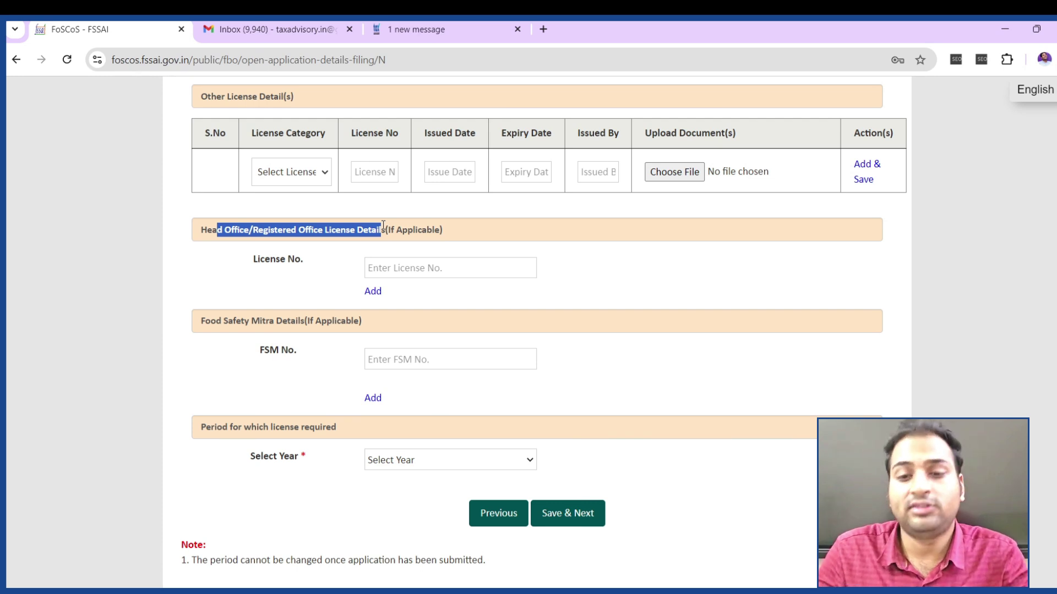
{"action": "left_click", "coordinate": [454, 238]}
{"action": "left_click", "coordinate": [425, 268]}
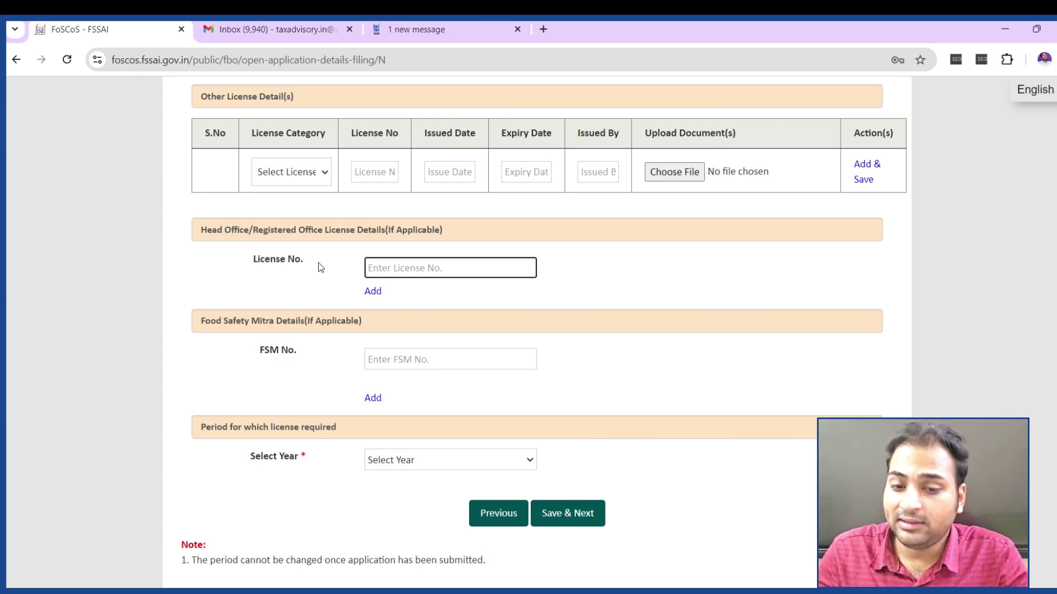
{"action": "scroll", "coordinate": [359, 410], "scroll_direction": "down", "scroll_amount": 3}
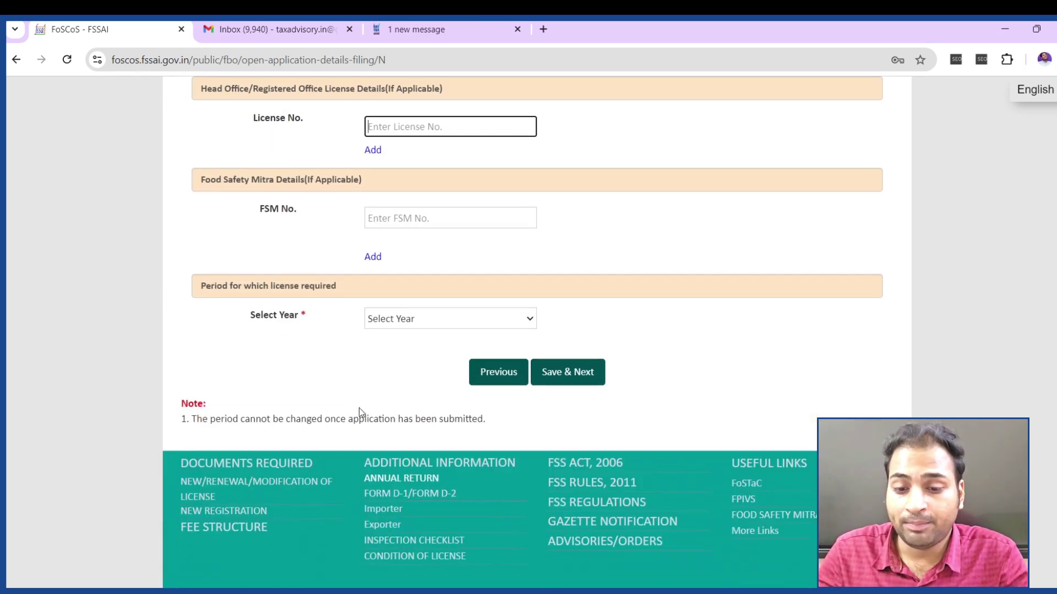
Choose a 1-year license period (Rs.8850), save, and focus the verification code field
{"action": "left_click", "coordinate": [427, 324]}
{"action": "left_click", "coordinate": [397, 360]}
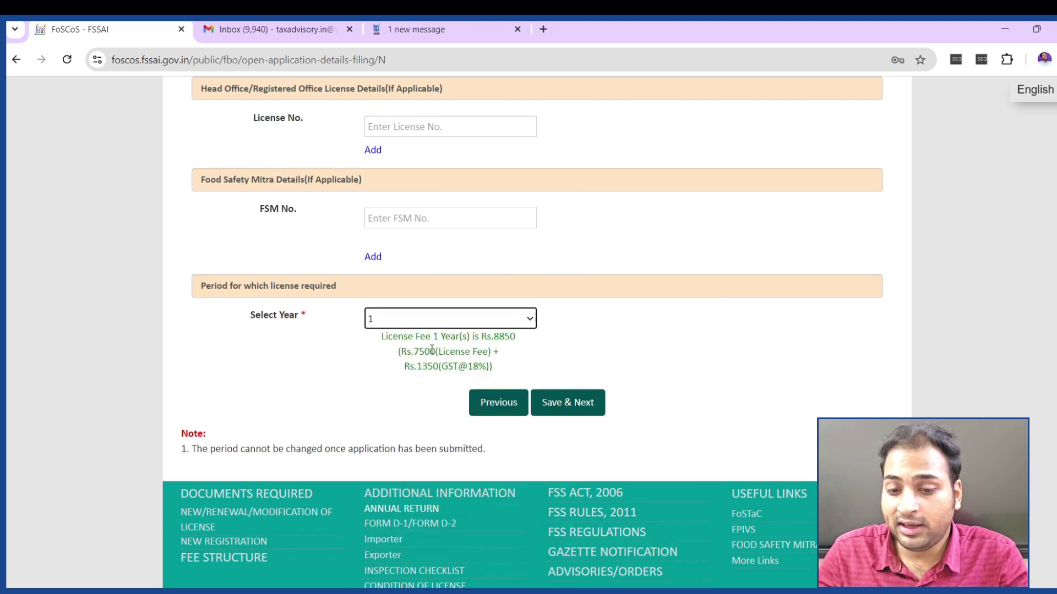
{"action": "left_click_drag", "start_coordinate": [407, 352], "coordinate": [440, 366]}
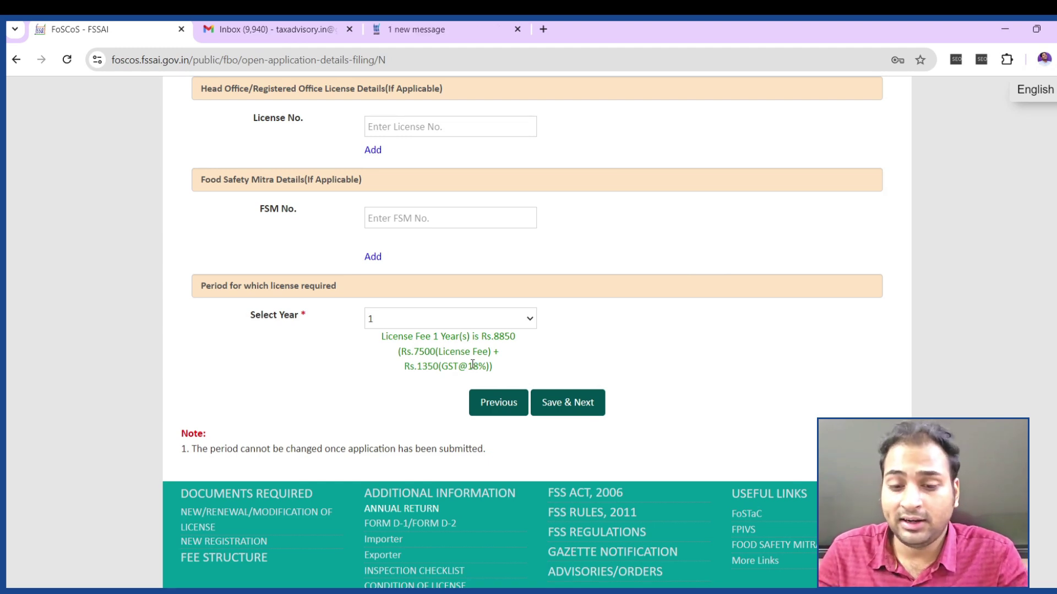
{"action": "left_click", "coordinate": [554, 407]}
{"action": "left_click", "coordinate": [471, 277]}
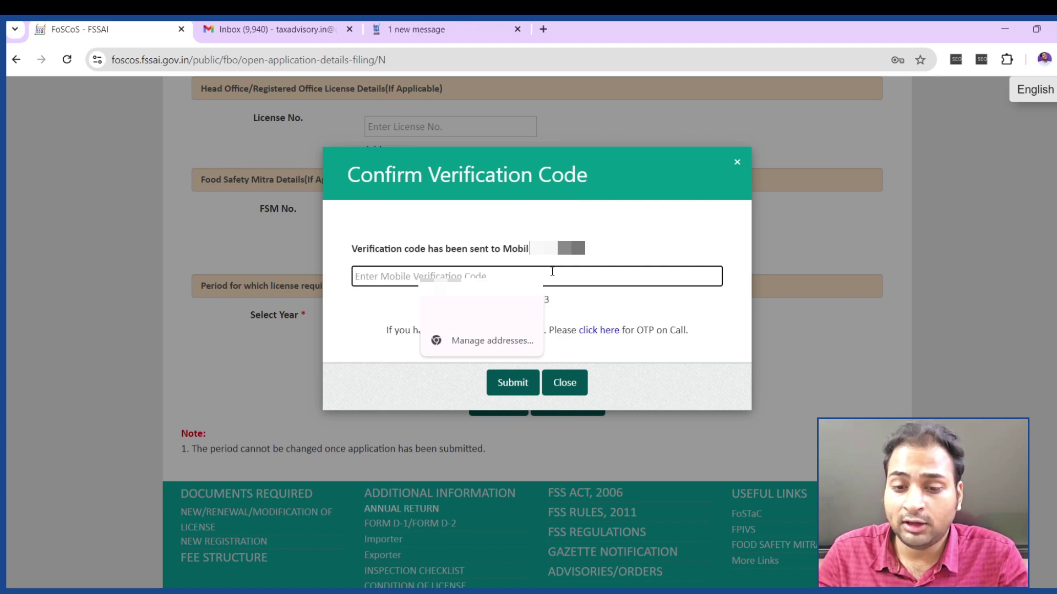
Submit the e-mailed OTP and scroll up to the Upload Document(s) table
{"action": "left_click", "coordinate": [557, 392]}
{"action": "scroll", "coordinate": [662, 351], "scroll_direction": "up", "scroll_amount": 7}
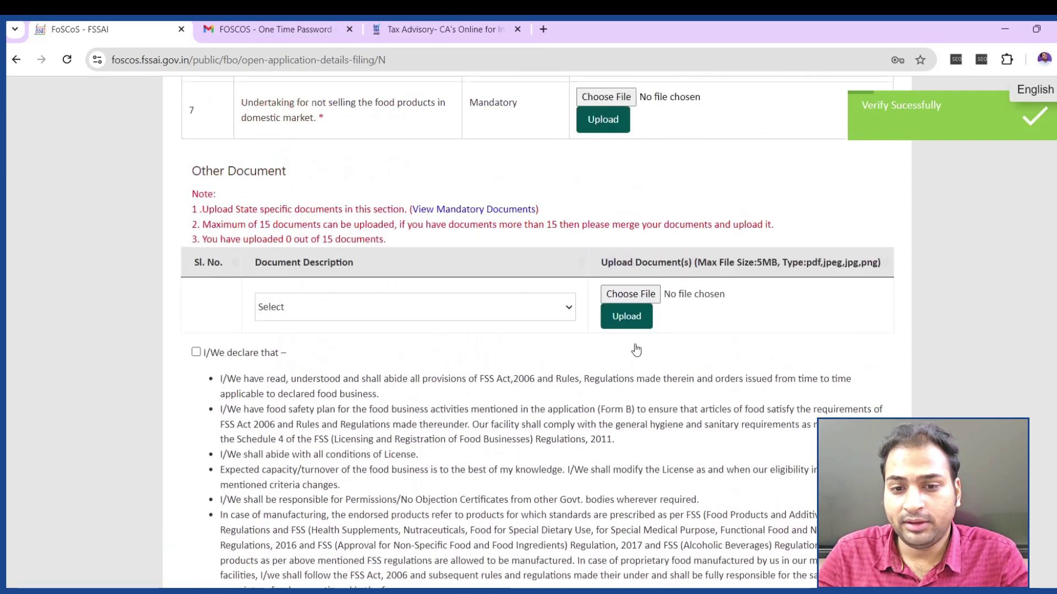
{"action": "scroll", "coordinate": [636, 351], "scroll_direction": "up", "scroll_amount": 10}
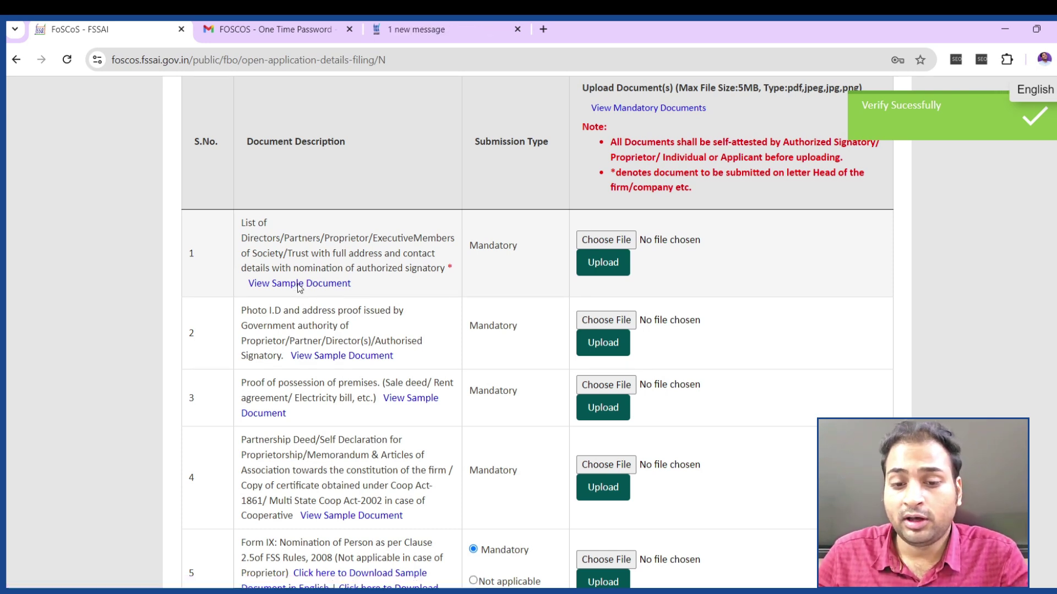
Open the sample List of Directors PDF, check its address, signature and seal requirements, then return to FoSCoS
{"action": "left_click", "coordinate": [299, 285]}
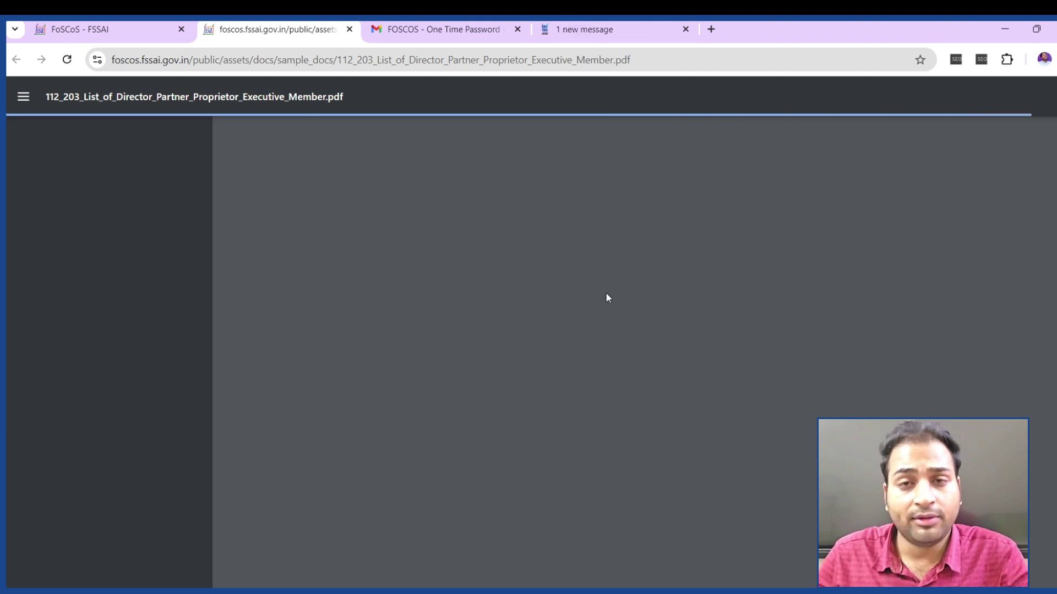
{"action": "scroll", "coordinate": [473, 362], "scroll_direction": "down", "scroll_amount": 3}
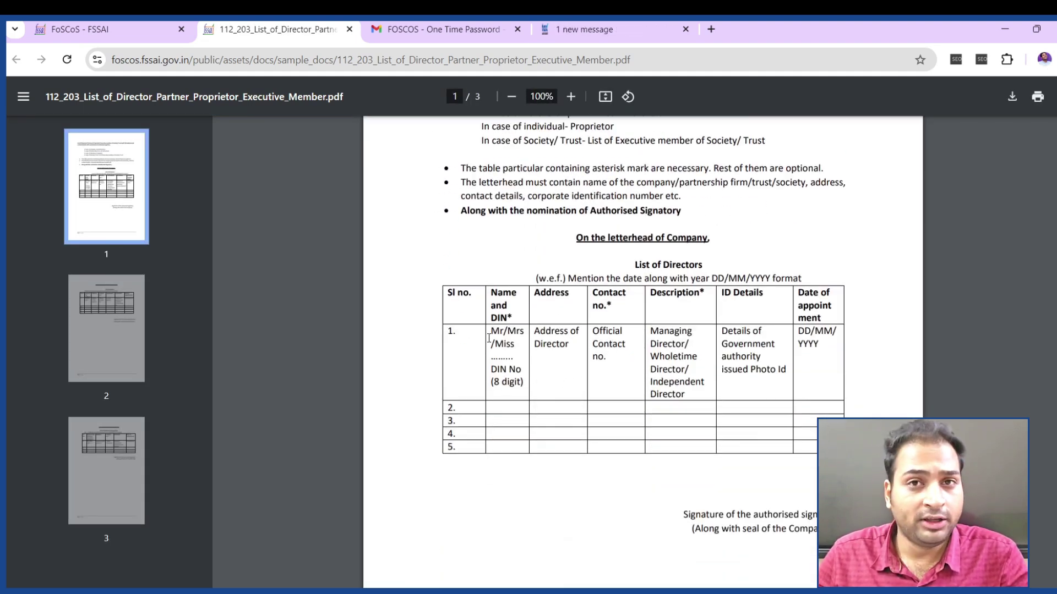
{"action": "left_click_drag", "start_coordinate": [603, 334], "coordinate": [534, 345]}
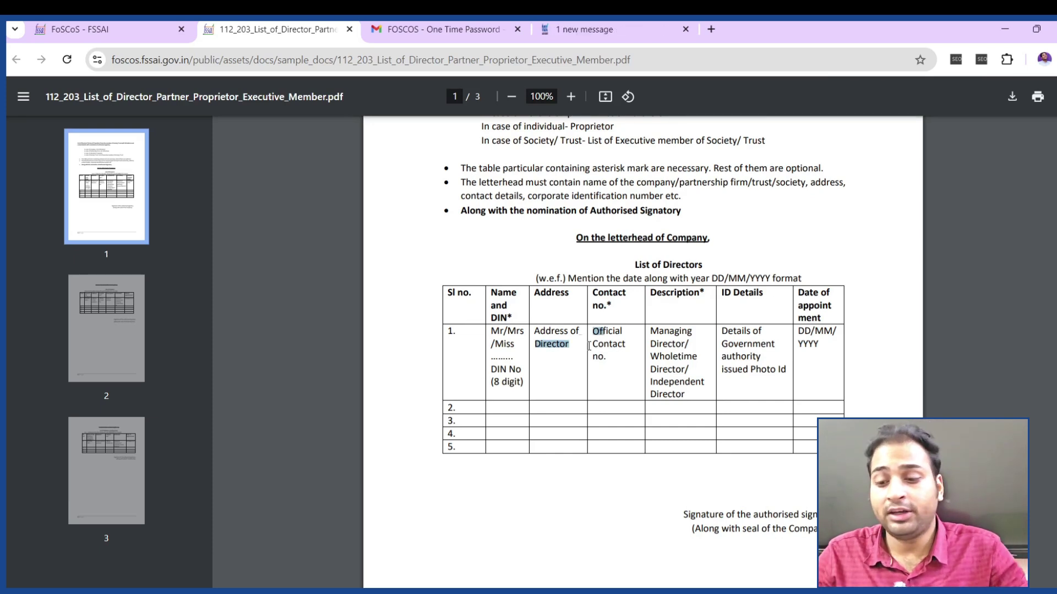
{"action": "scroll", "coordinate": [634, 380], "scroll_direction": "down", "scroll_amount": 5}
{"action": "left_click_drag", "start_coordinate": [713, 232], "coordinate": [802, 230]}
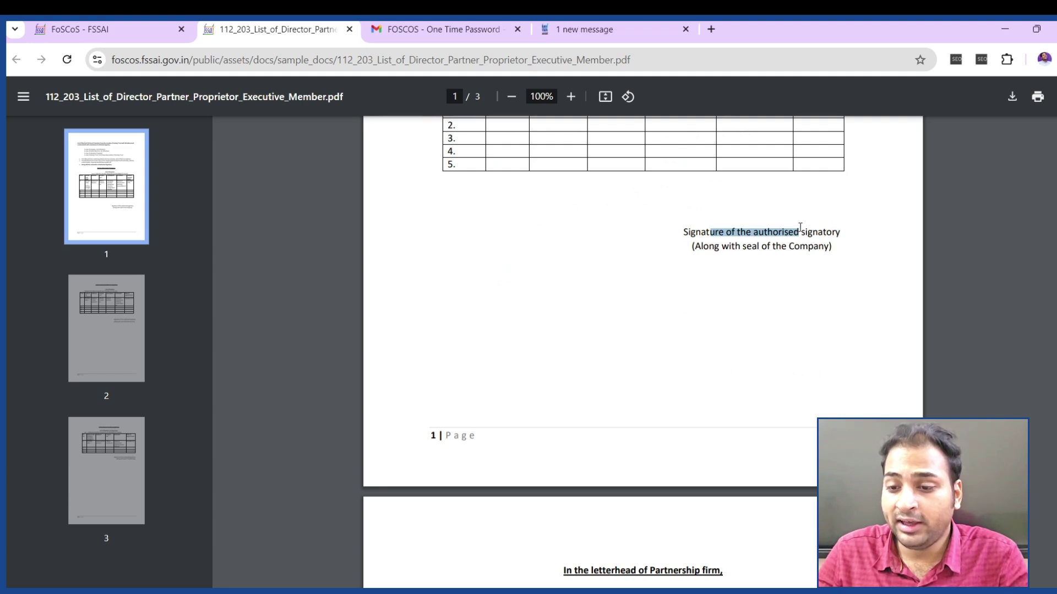
{"action": "double_click", "coordinate": [750, 247]}
{"action": "scroll", "coordinate": [821, 306], "scroll_direction": "down", "scroll_amount": 1}
{"action": "scroll", "coordinate": [661, 390], "scroll_direction": "down", "scroll_amount": 15}
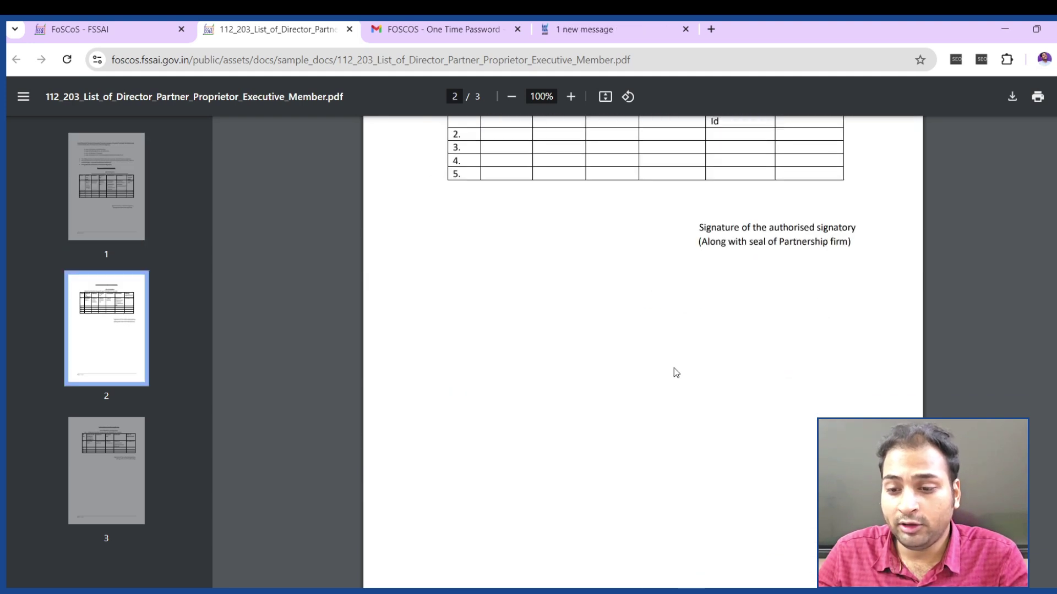
{"action": "left_click", "coordinate": [67, 25]}
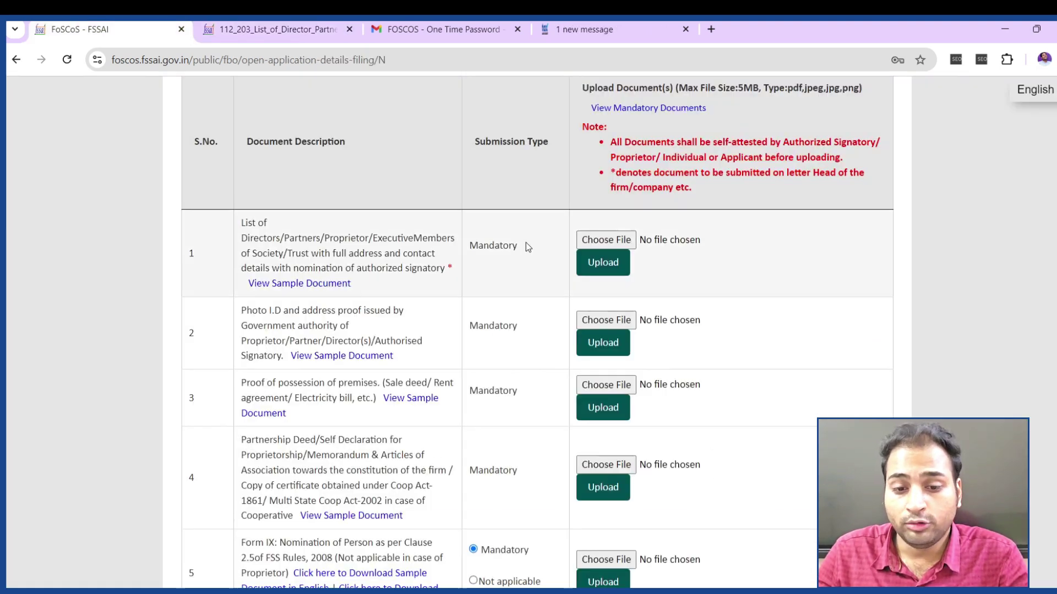
Review rows 2–4 (photo ID/address proof, proof of possession, partnership deed) and open row 4's sample PDF
{"action": "scroll", "coordinate": [386, 275], "scroll_direction": "down", "scroll_amount": 2}
{"action": "left_click_drag", "start_coordinate": [271, 167], "coordinate": [414, 199]}
{"action": "scroll", "coordinate": [511, 204], "scroll_direction": "down", "scroll_amount": 1}
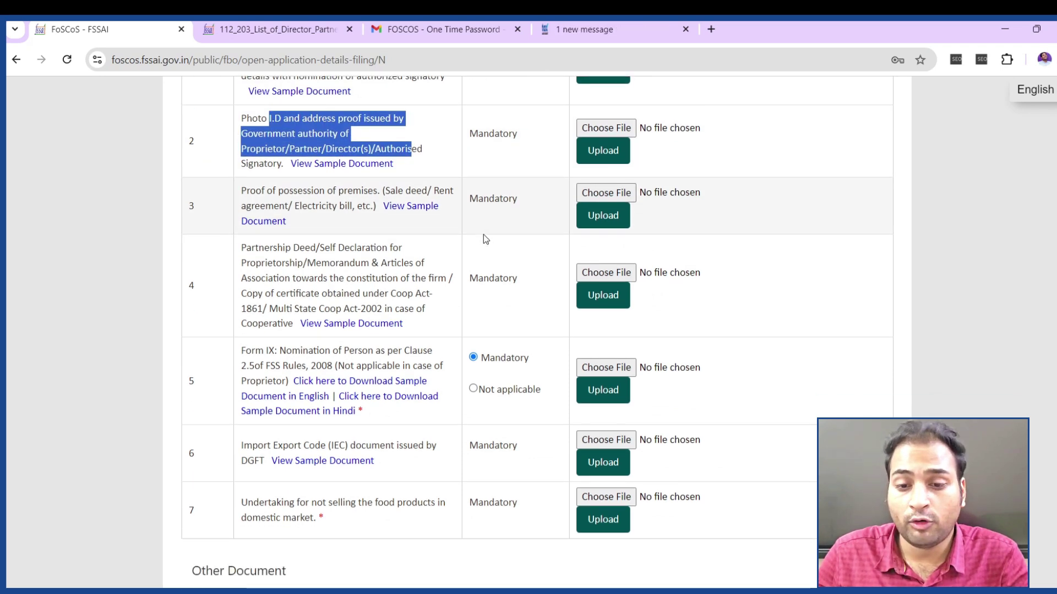
{"action": "left_click_drag", "start_coordinate": [277, 171], "coordinate": [329, 172]}
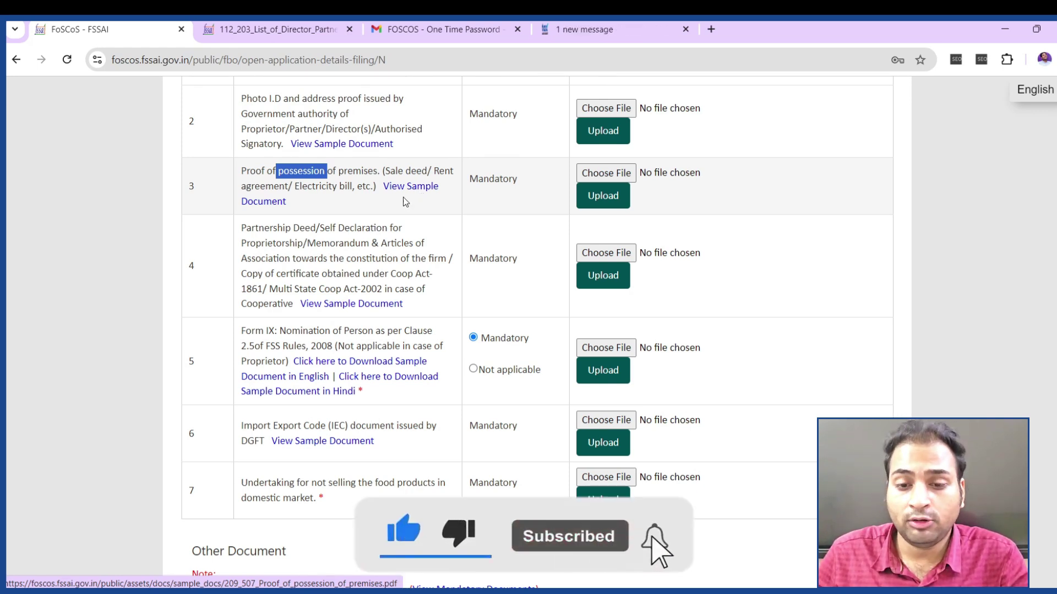
{"action": "scroll", "coordinate": [405, 196], "scroll_direction": "down", "scroll_amount": 1}
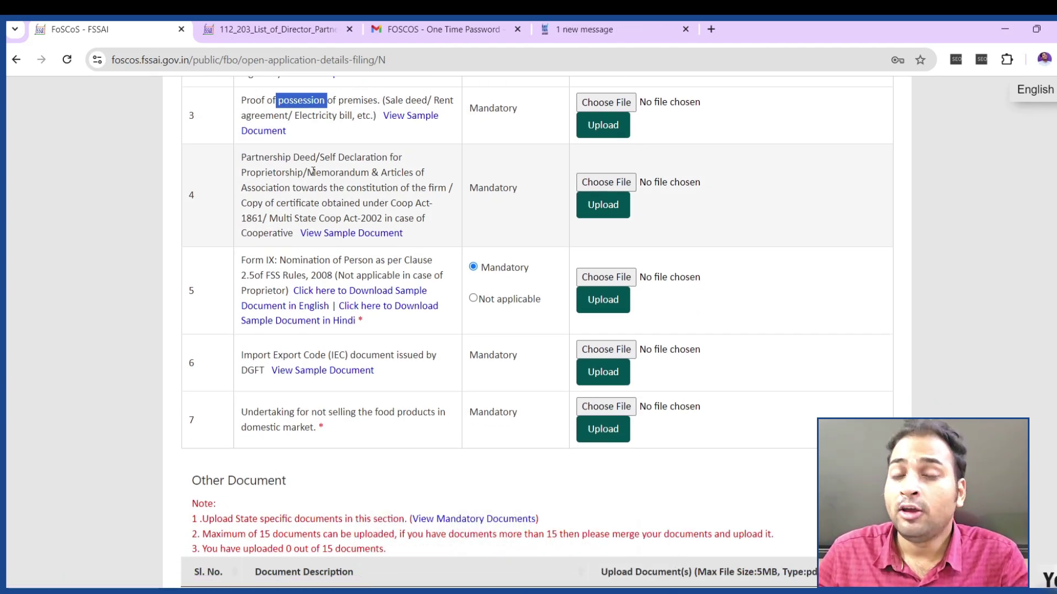
{"action": "left_click_drag", "start_coordinate": [243, 158], "coordinate": [314, 174]}
{"action": "double_click", "coordinate": [363, 158]}
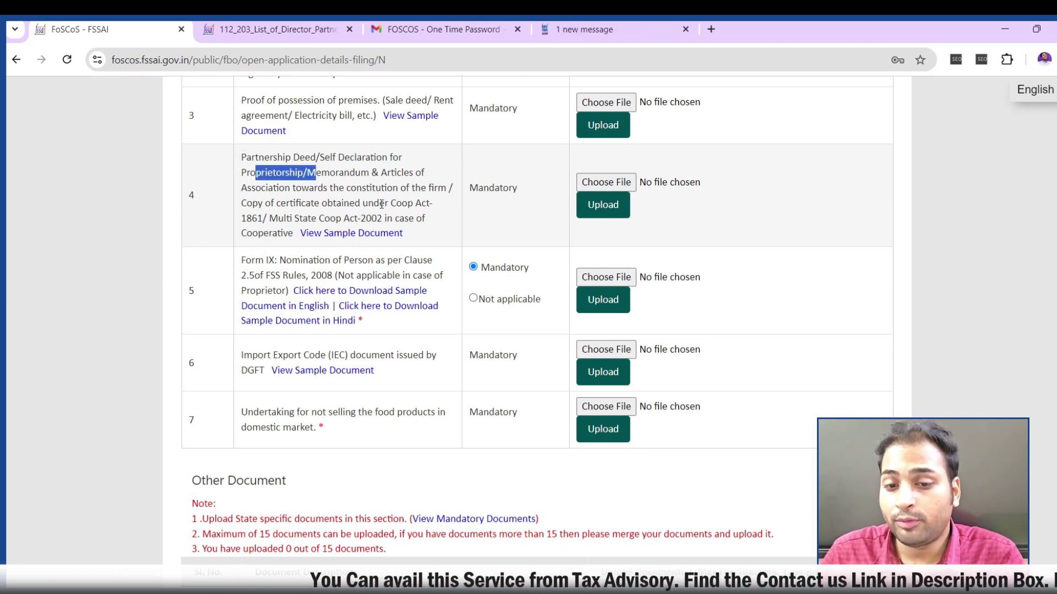
{"action": "left_click", "coordinate": [354, 233]}
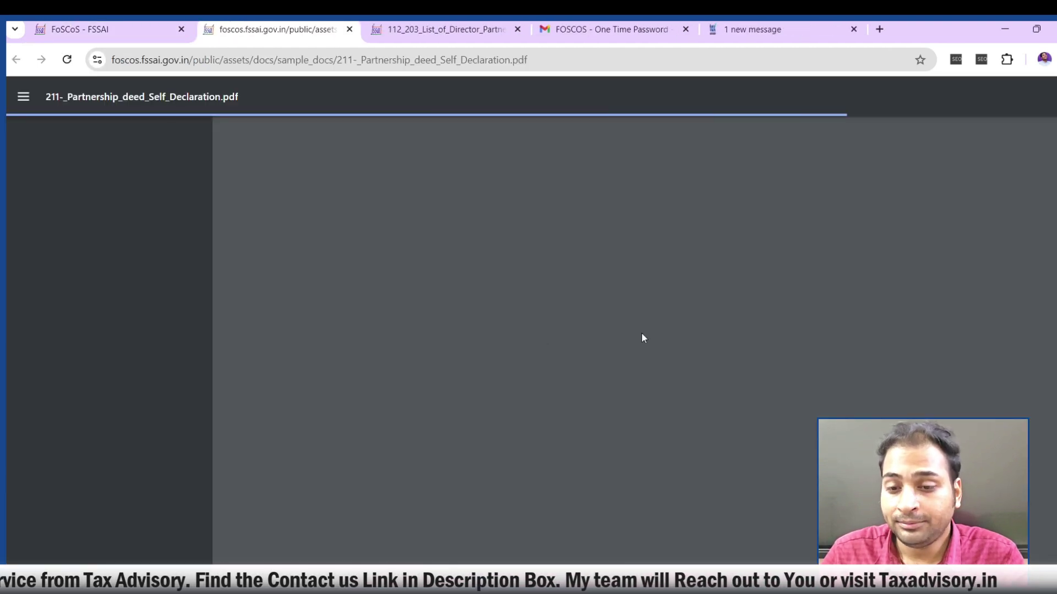
Open AffidavitofProprietorship_27.pdf from the partnership deed sample, then go back to the upload table
{"action": "scroll", "coordinate": [666, 332], "scroll_direction": "down", "scroll_amount": 3}
{"action": "scroll", "coordinate": [660, 324], "scroll_direction": "up", "scroll_amount": 3}
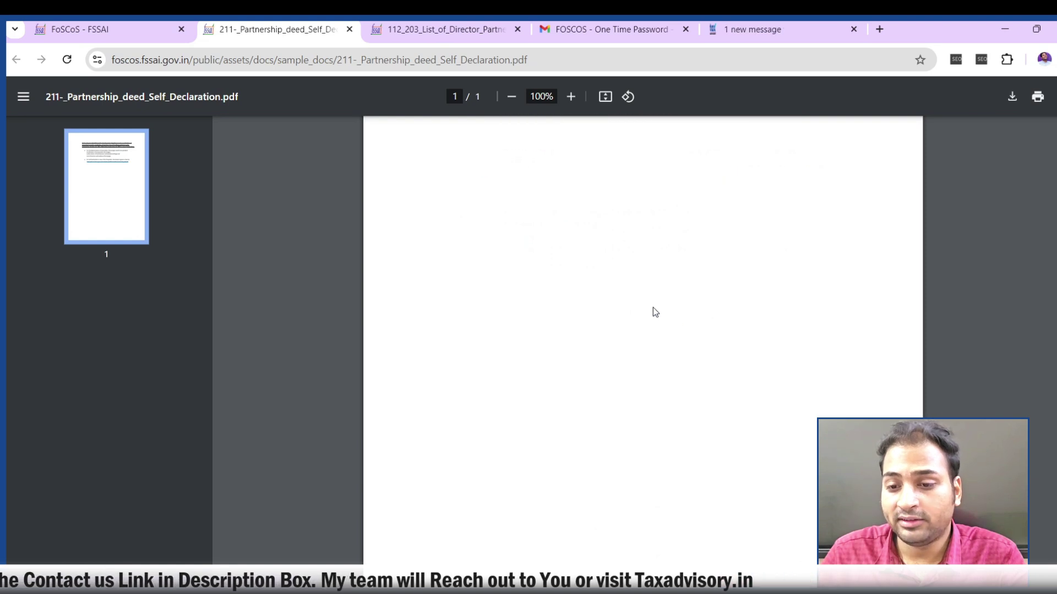
{"action": "left_click", "coordinate": [612, 330]}
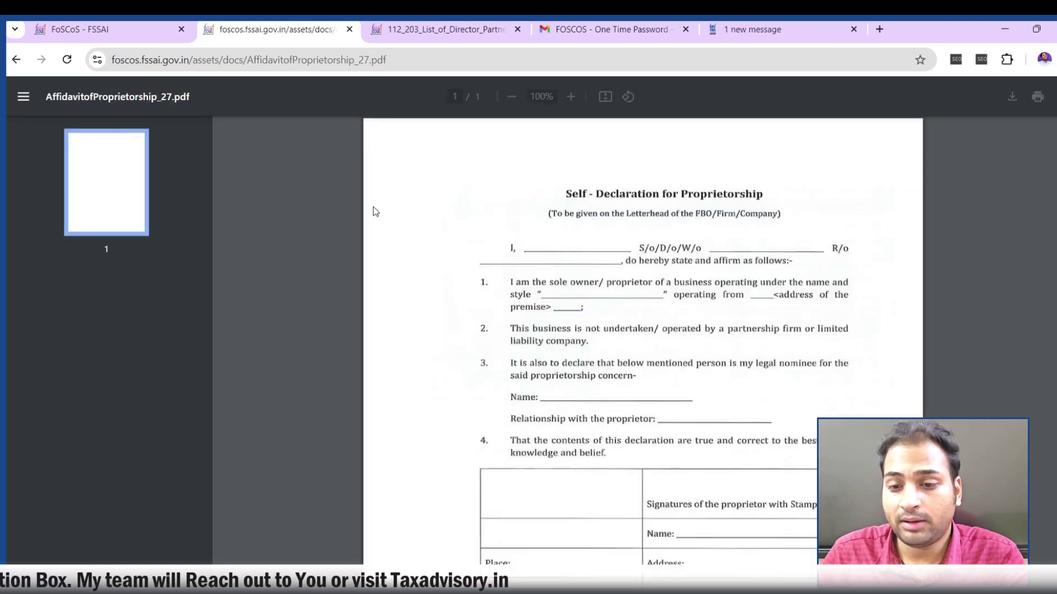
{"action": "scroll", "coordinate": [512, 274], "scroll_direction": "down", "scroll_amount": 5}
{"action": "scroll", "coordinate": [512, 274], "scroll_direction": "up", "scroll_amount": 5}
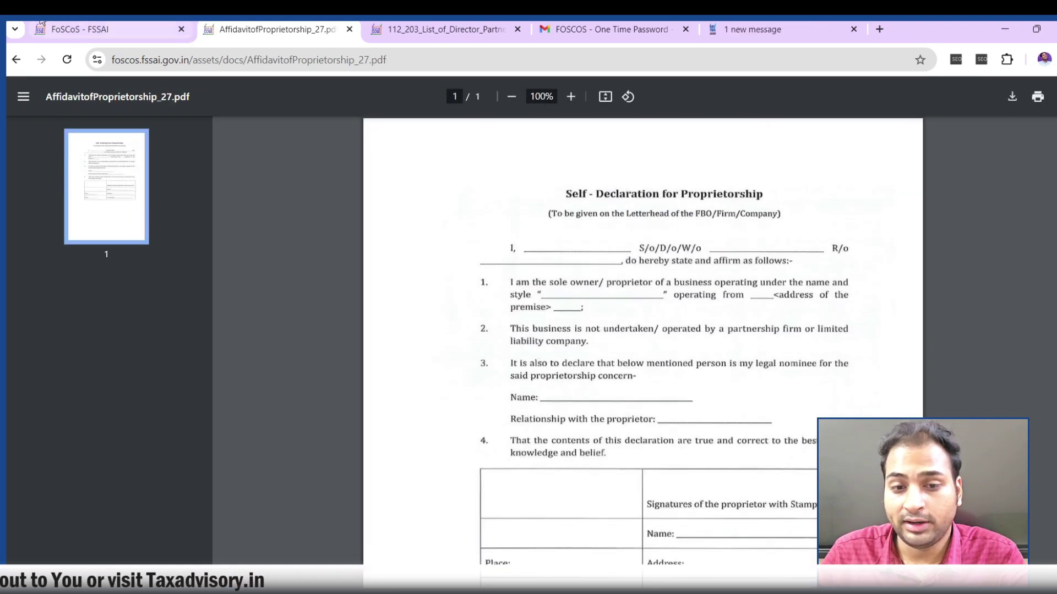
{"action": "left_click", "coordinate": [82, 29]}
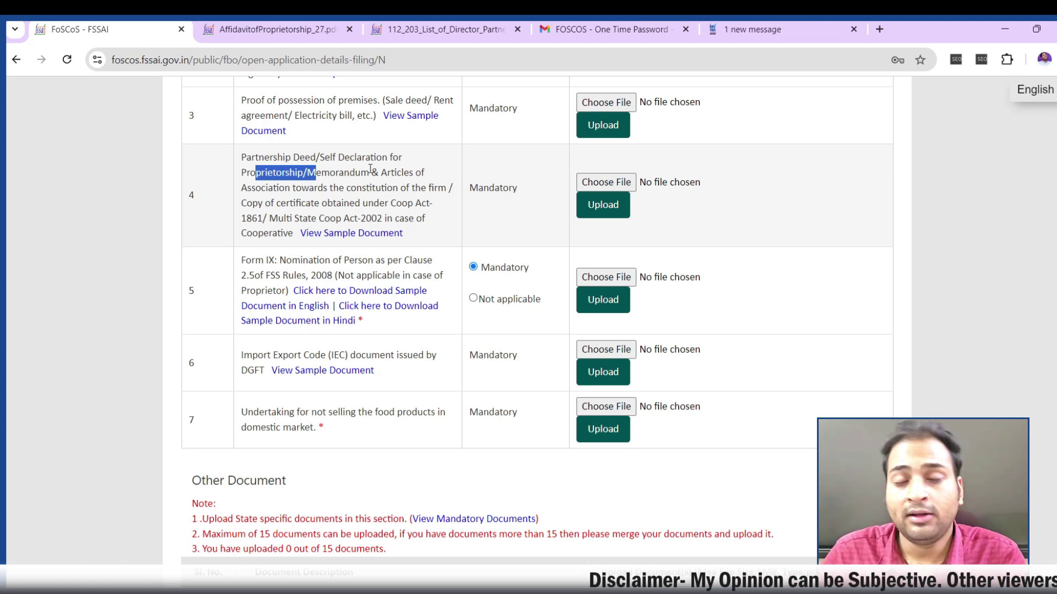
Mark the row 5 Form IX nomination as Not applicable
{"action": "scroll", "coordinate": [402, 300], "scroll_direction": "down", "scroll_amount": 3}
{"action": "scroll", "coordinate": [398, 311], "scroll_direction": "up", "scroll_amount": 3}
{"action": "scroll", "coordinate": [627, 267], "scroll_direction": "down", "scroll_amount": 2}
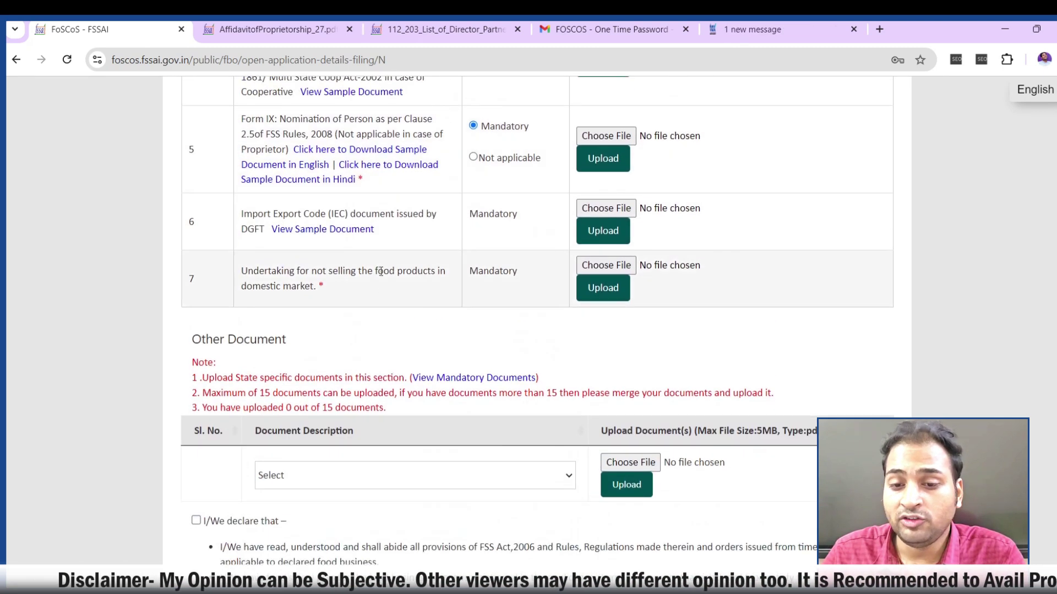
{"action": "left_click_drag", "start_coordinate": [287, 134], "coordinate": [426, 134]}
{"action": "left_click", "coordinate": [316, 120]}
{"action": "left_click", "coordinate": [473, 157]}
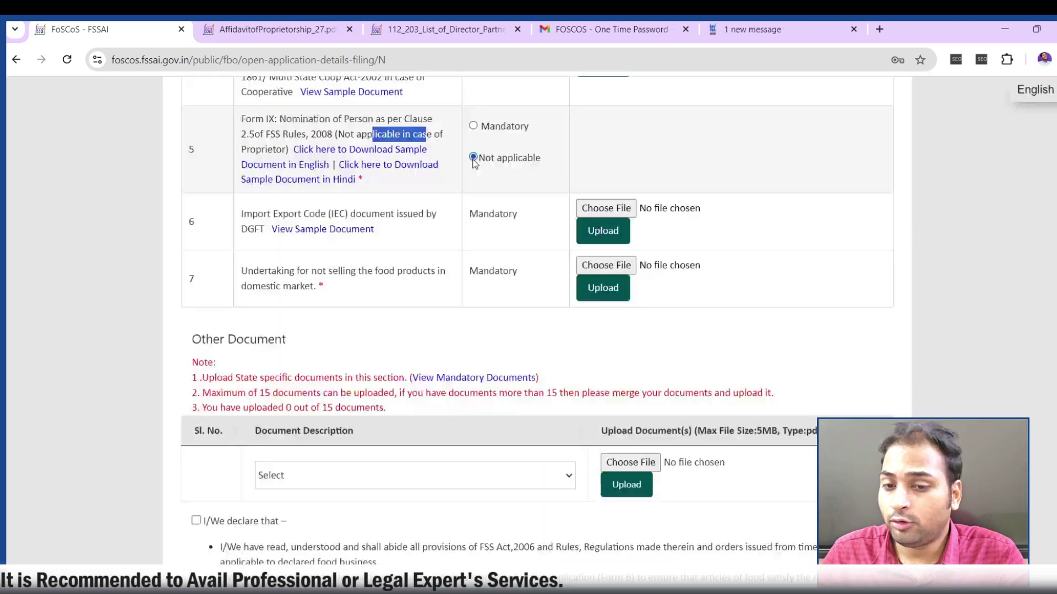
Review the Import Export Code and domestic-market undertaking rows, then tick the I/We declaration
{"action": "left_click_drag", "start_coordinate": [243, 214], "coordinate": [449, 214]}
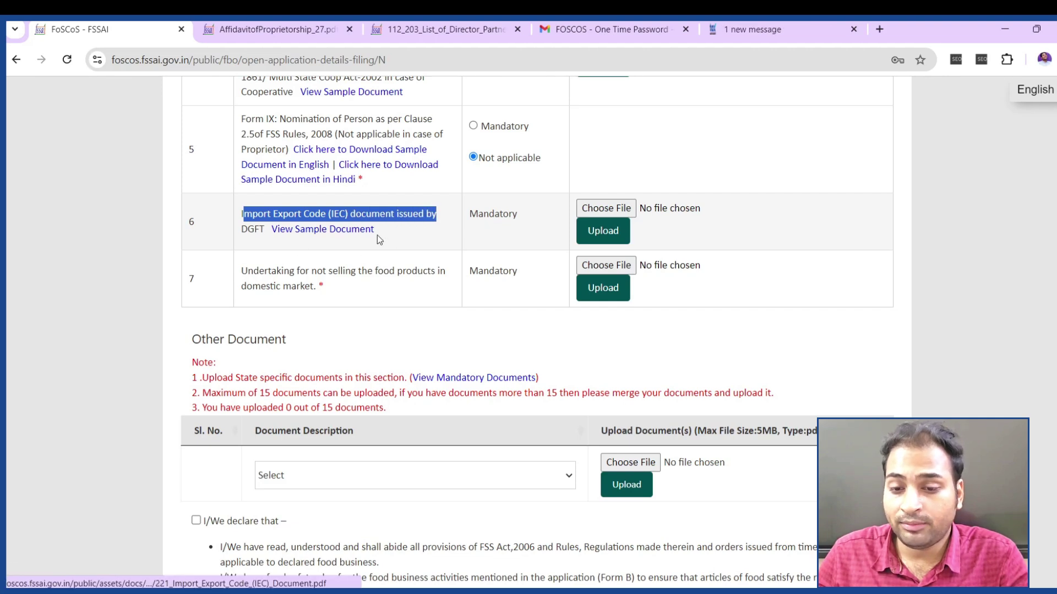
{"action": "left_click_drag", "start_coordinate": [271, 271], "coordinate": [445, 291]}
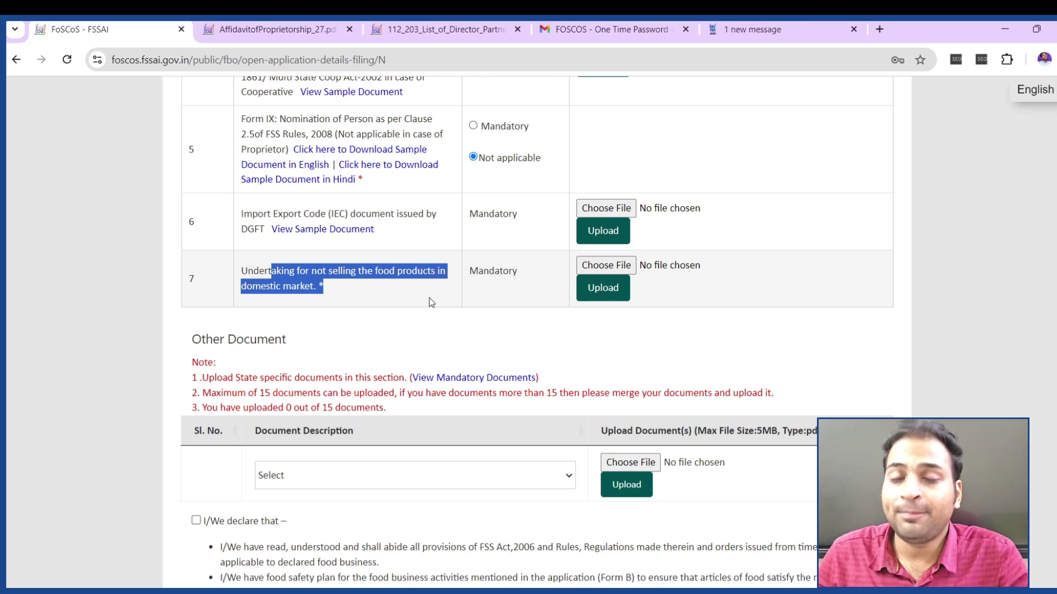
{"action": "left_click", "coordinate": [347, 303]}
{"action": "left_click_drag", "start_coordinate": [238, 269], "coordinate": [431, 293]}
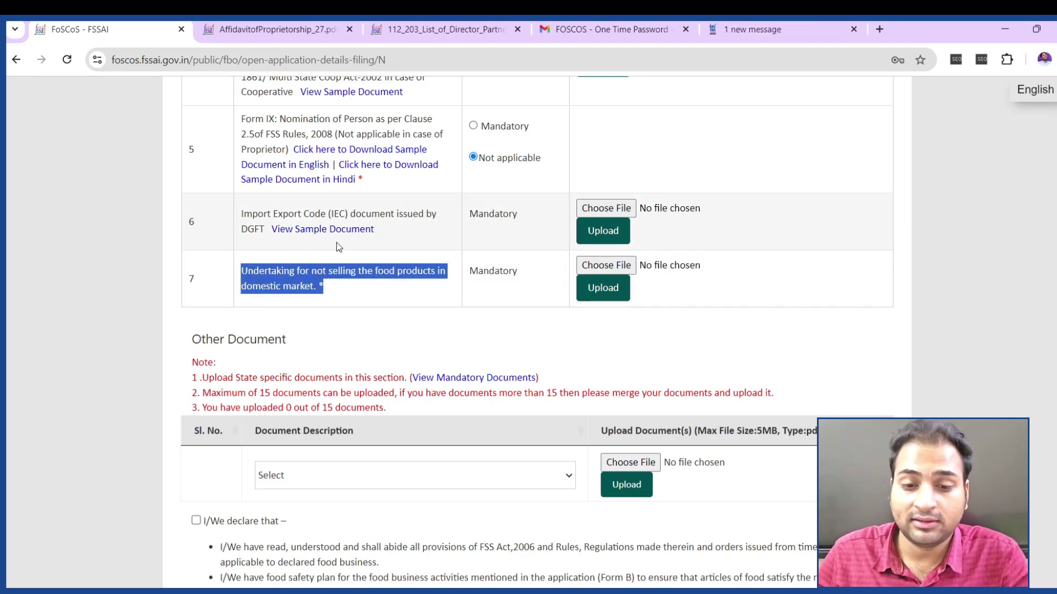
{"action": "left_click_drag", "start_coordinate": [276, 271], "coordinate": [357, 271]}
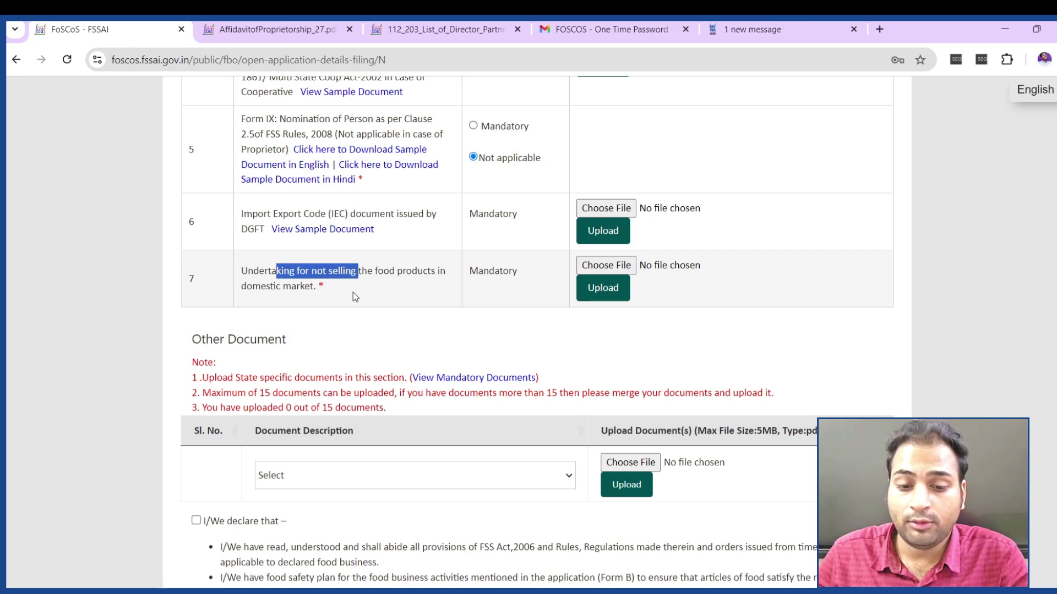
{"action": "scroll", "coordinate": [427, 281], "scroll_direction": "down", "scroll_amount": 5}
{"action": "left_click", "coordinate": [196, 239]}
{"action": "scroll", "coordinate": [344, 259], "scroll_direction": "down", "scroll_amount": 5}
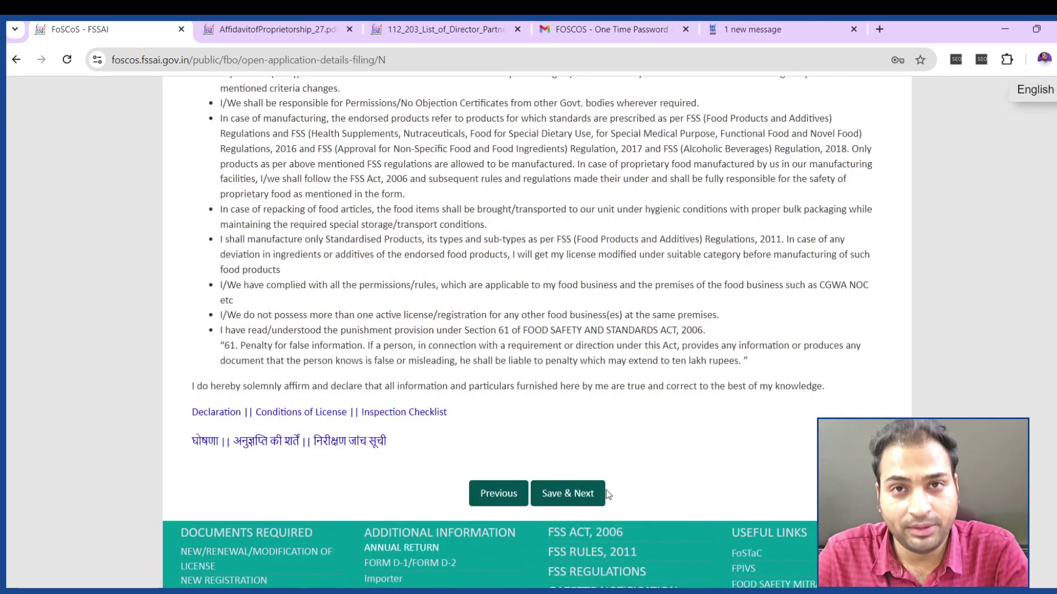